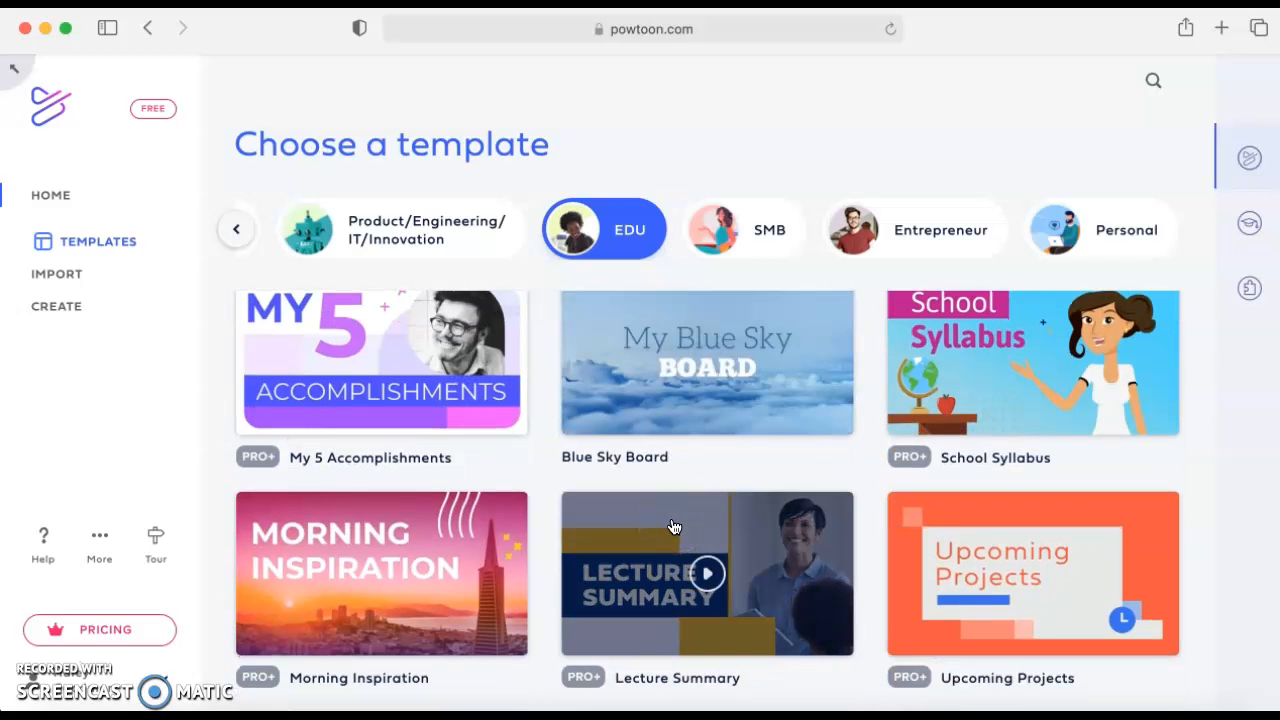
scroll(673, 527, down, 4)
scroll(673, 527, down, 3)
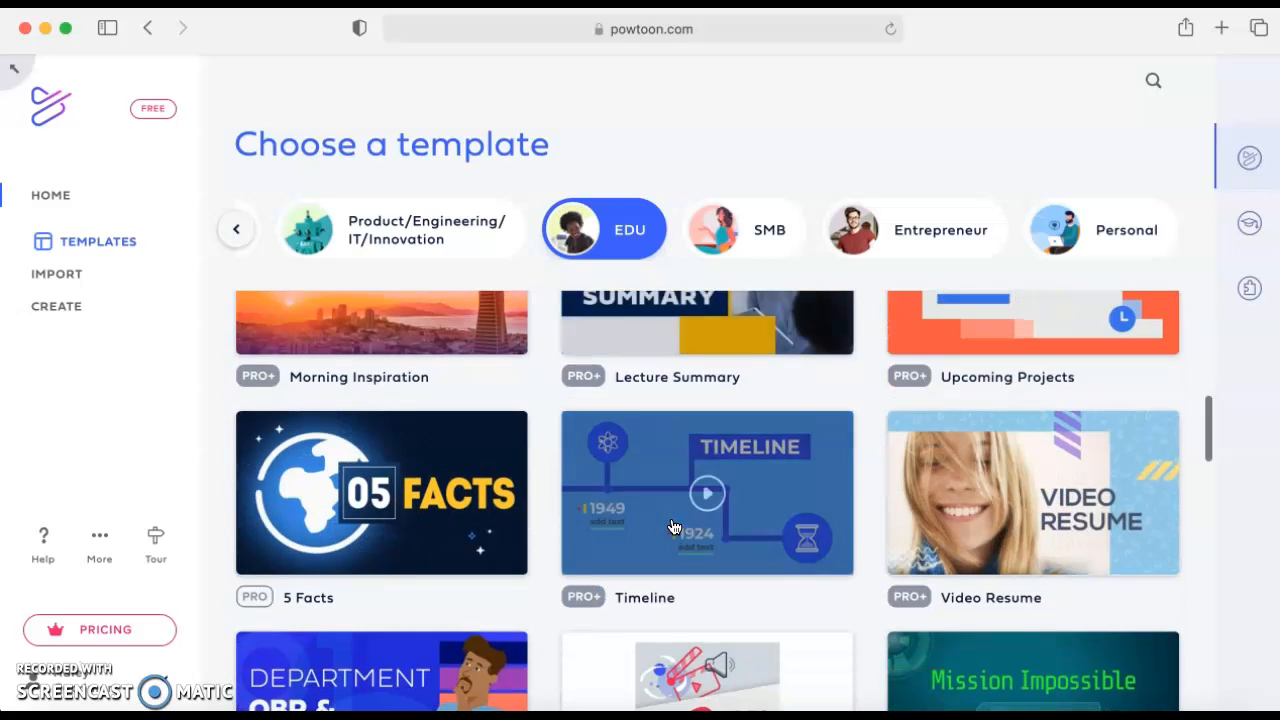
scroll(673, 526, up, 10)
click(588, 449)
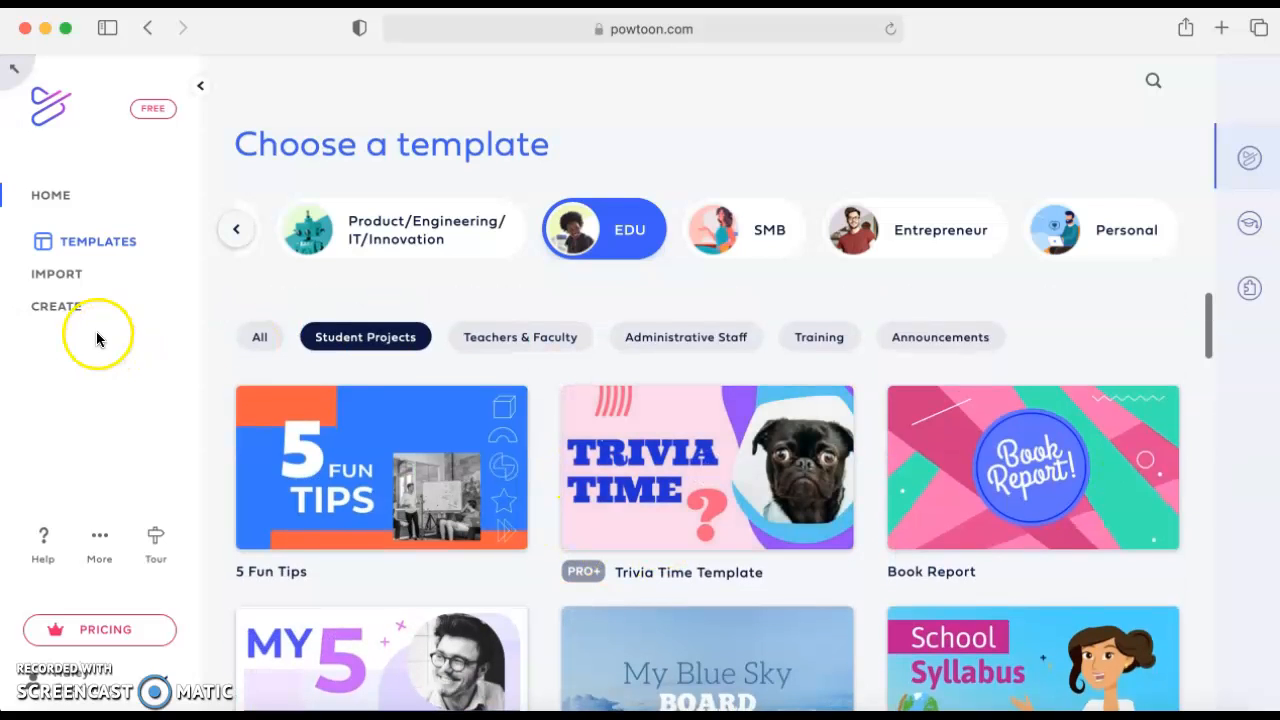
Create a new blank Horizontal (16:9) video with the Cartoon look.
click(66, 306)
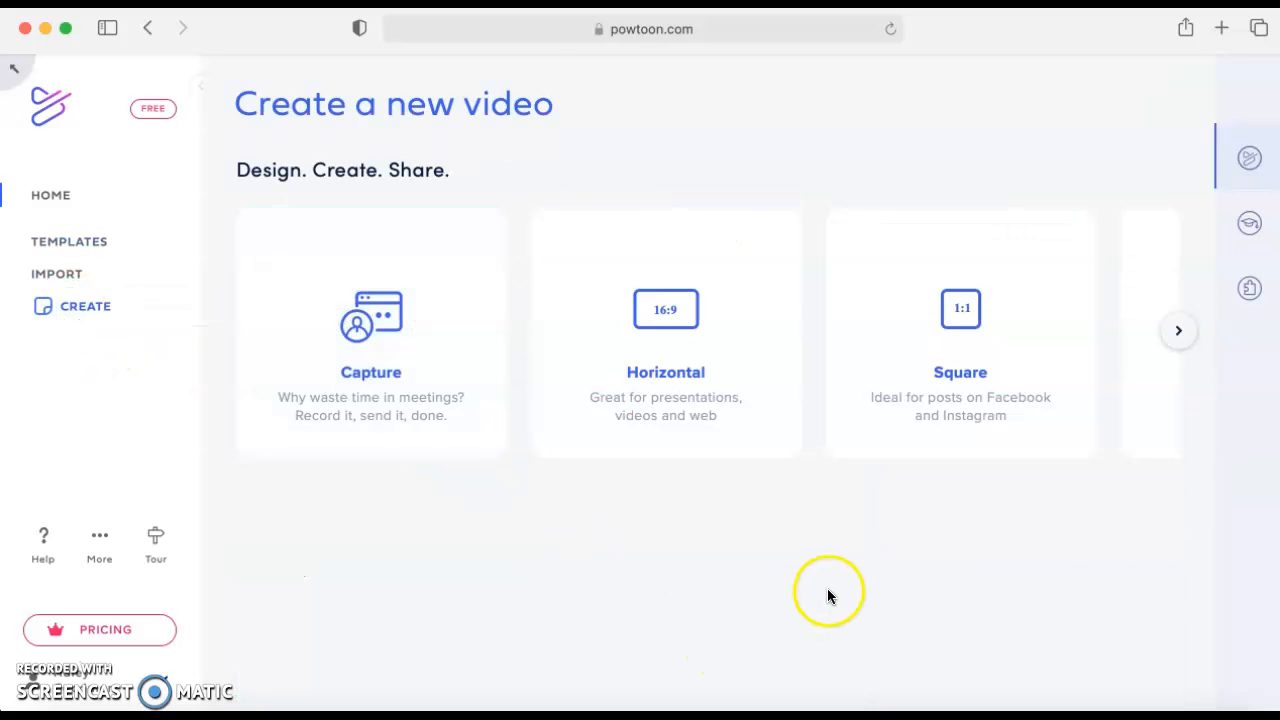
click(1190, 338)
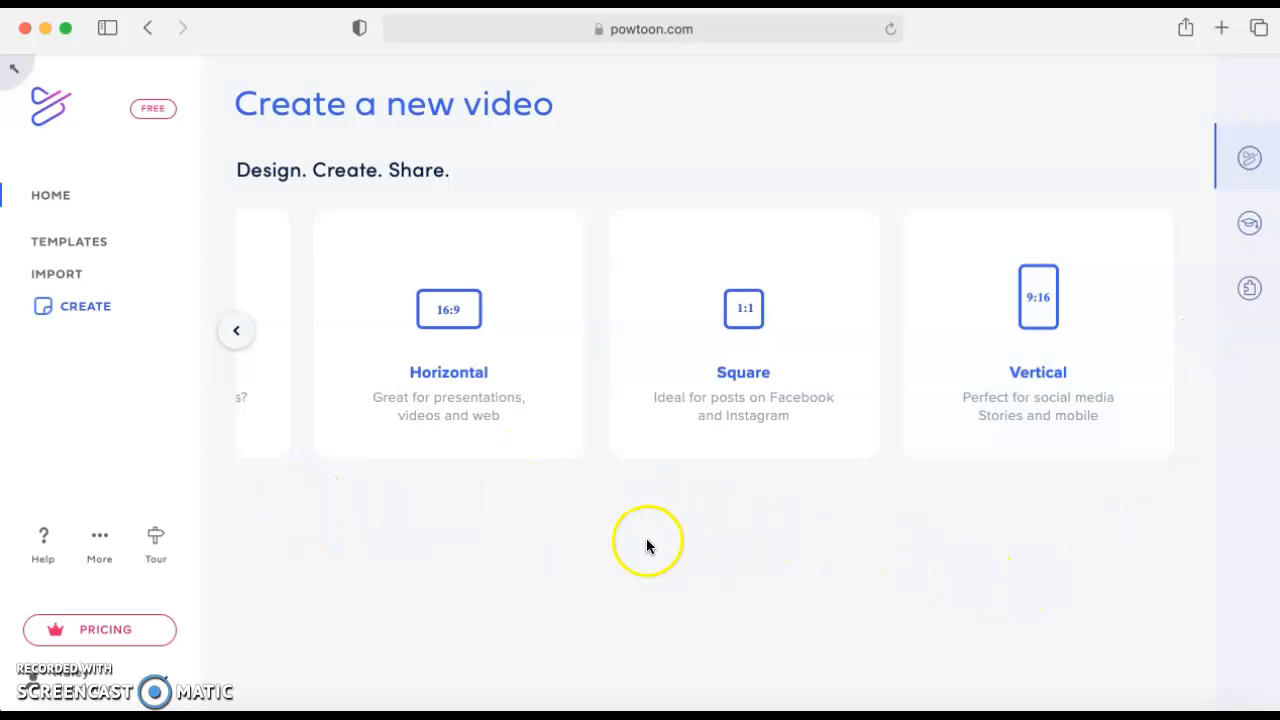
click(480, 389)
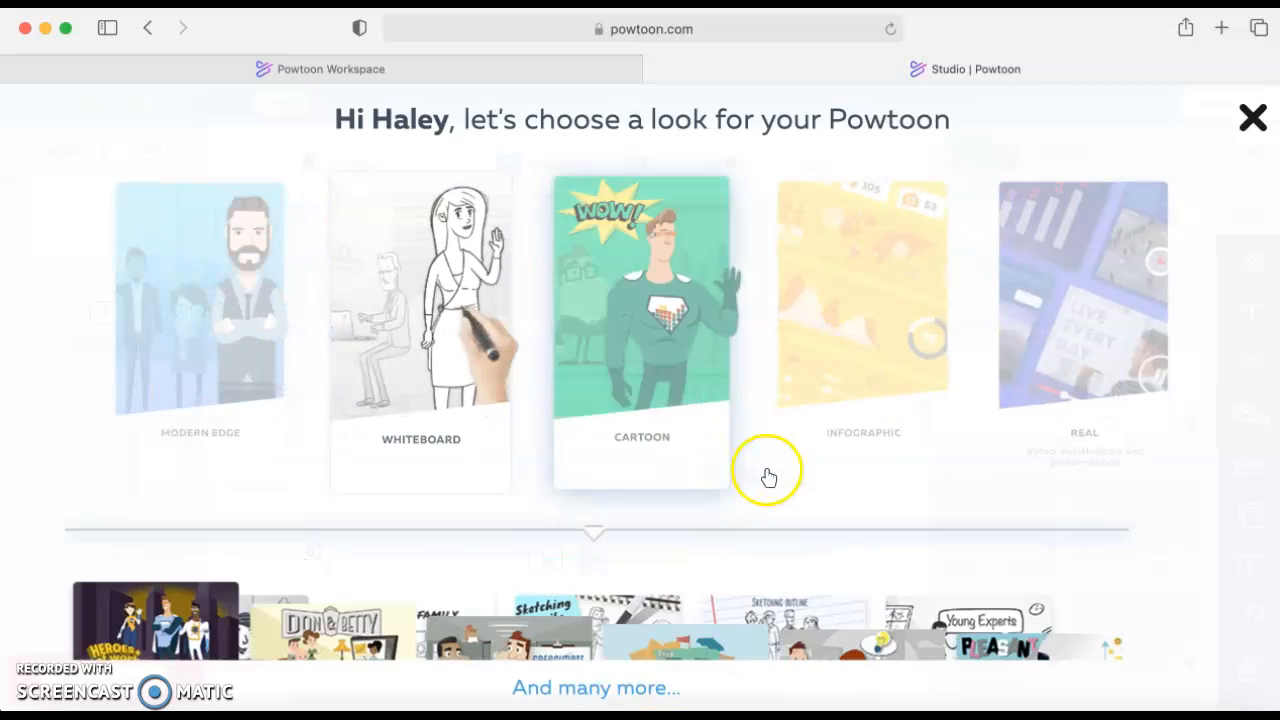
click(657, 455)
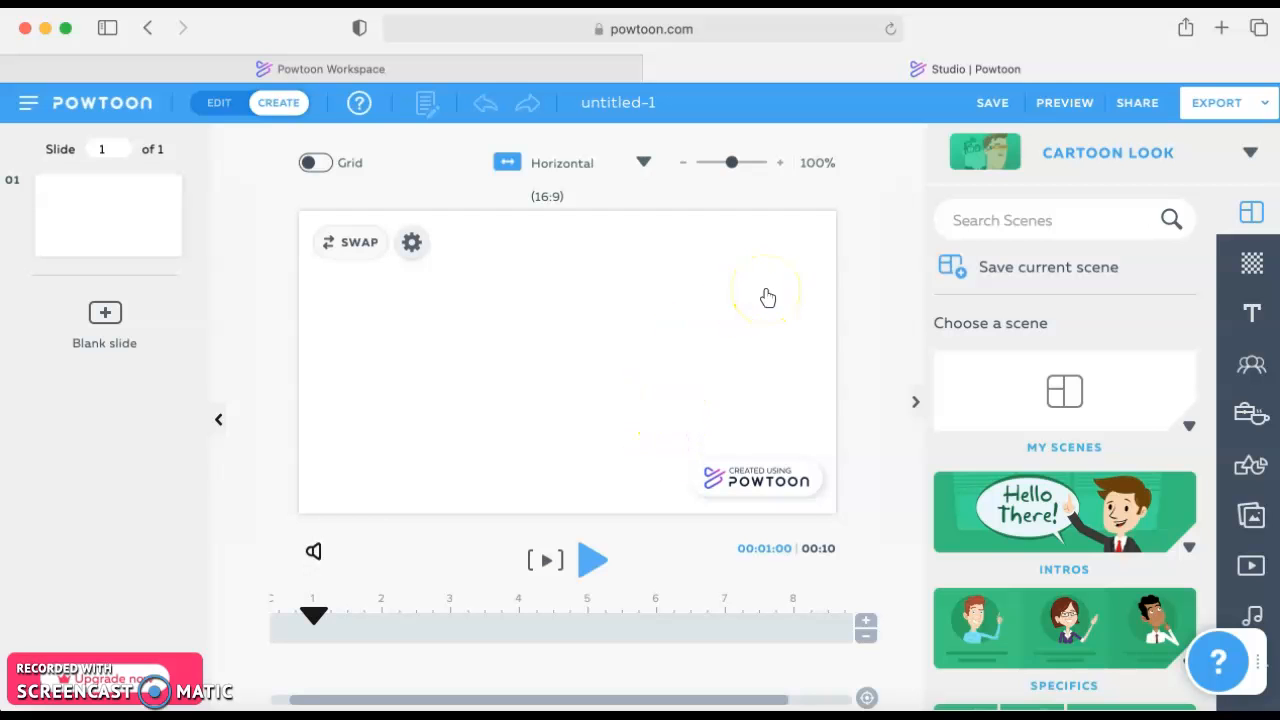
Set the slide's background color to the bright yellow from the basic colors.
click(1256, 268)
click(1086, 326)
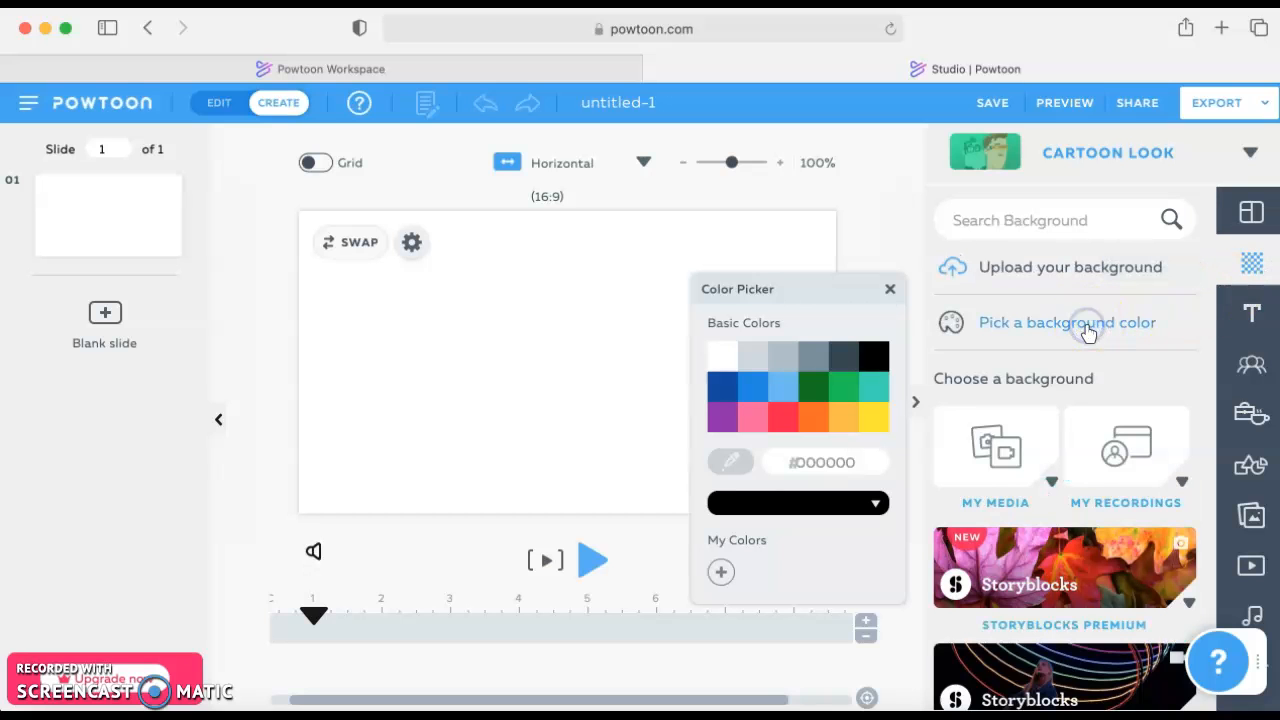
click(874, 419)
click(890, 289)
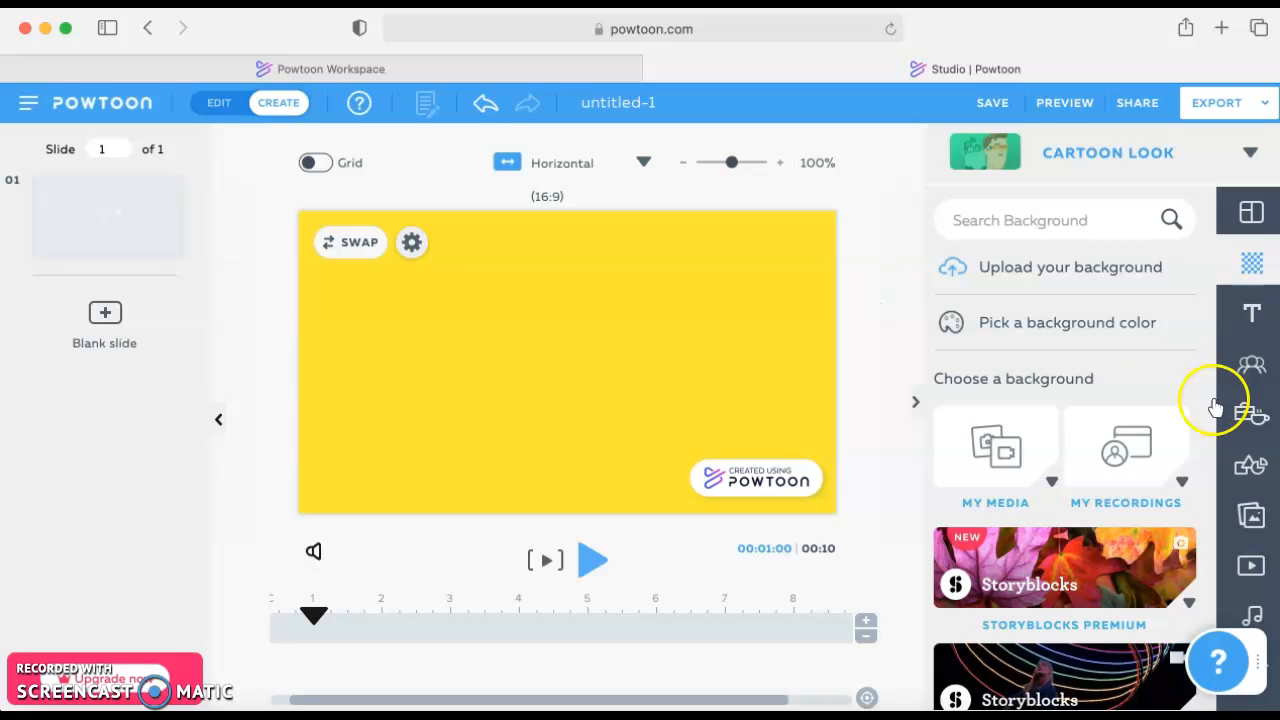
Add the outlined "Simple Title" design from the designed titles to the slide.
click(1255, 318)
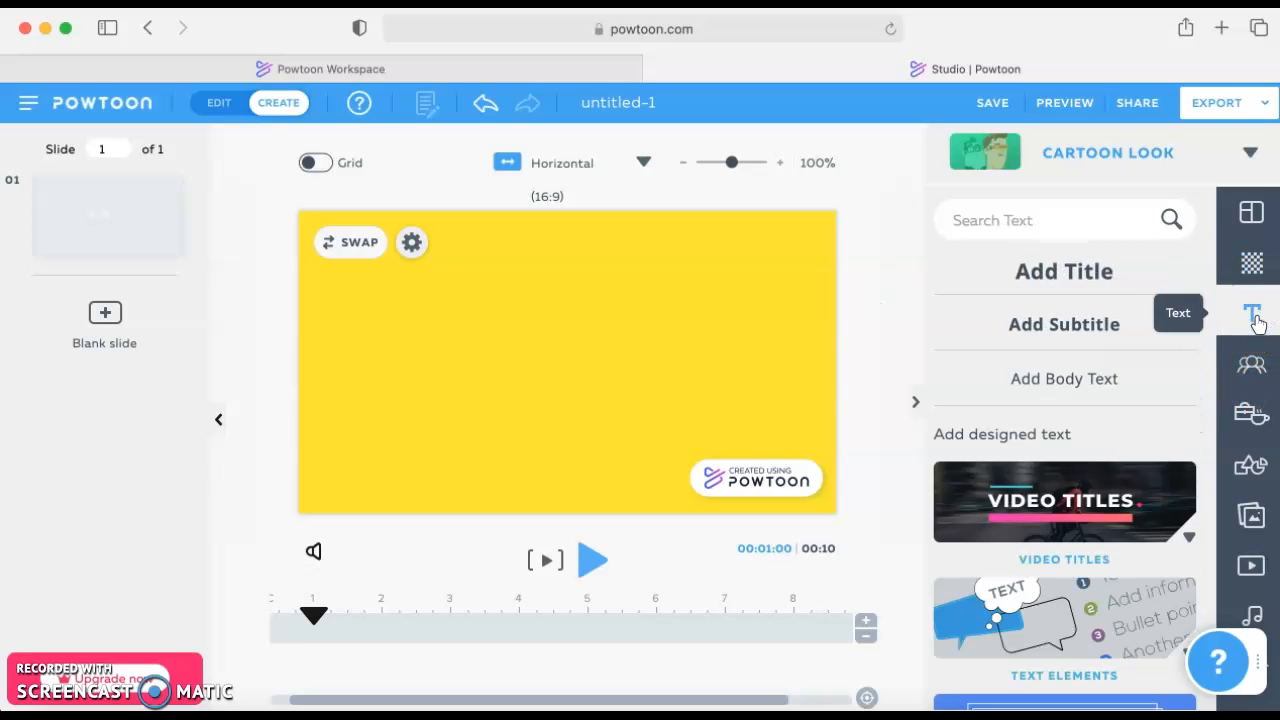
scroll(1110, 565, down, 2)
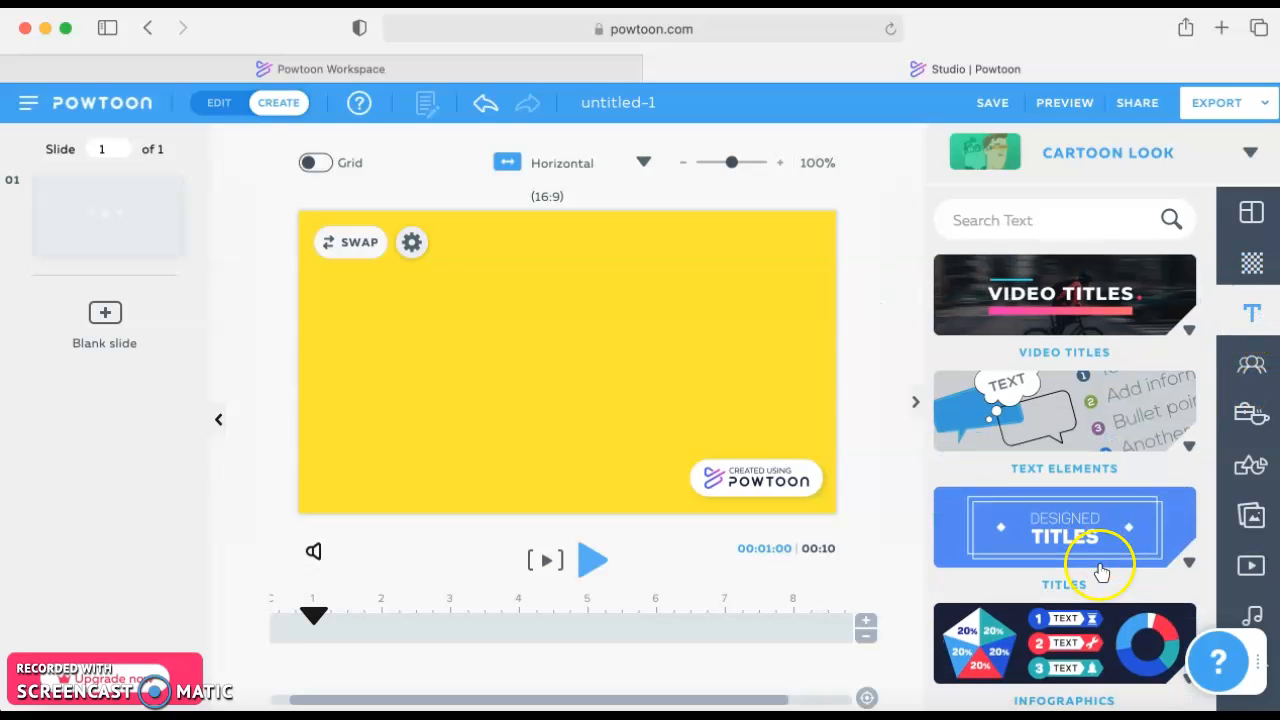
click(1189, 563)
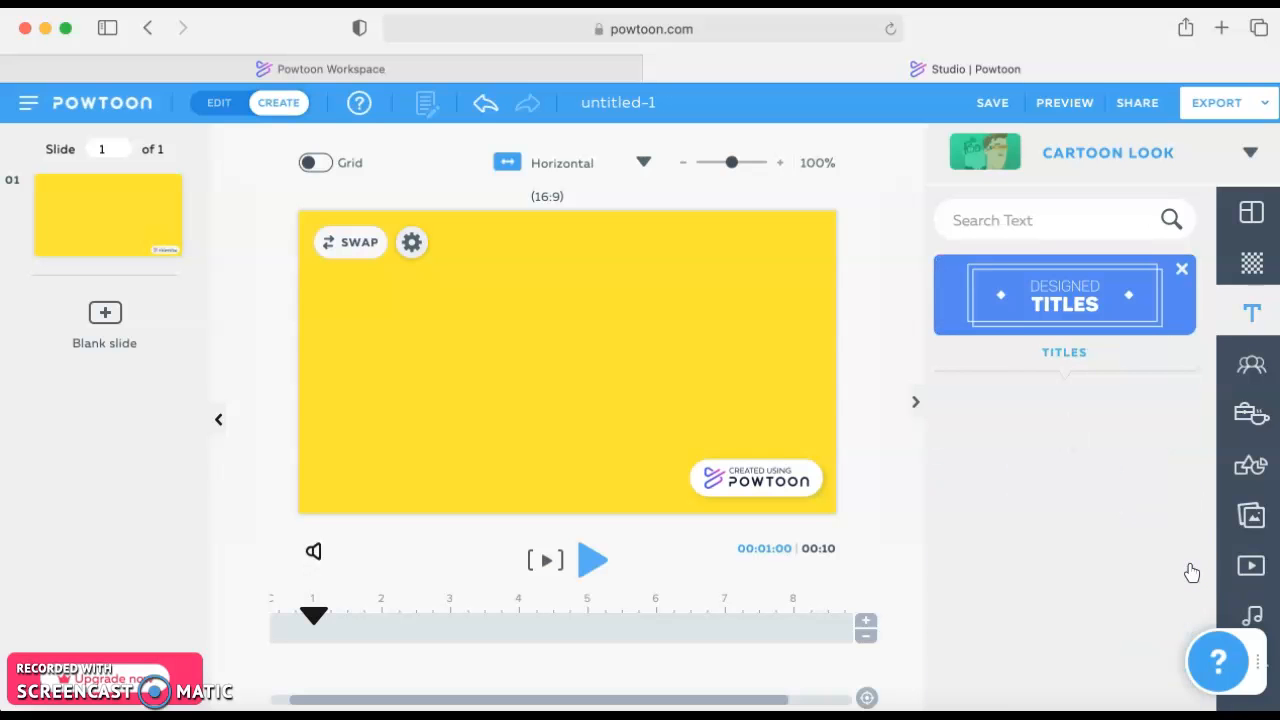
scroll(1097, 543, down, 5)
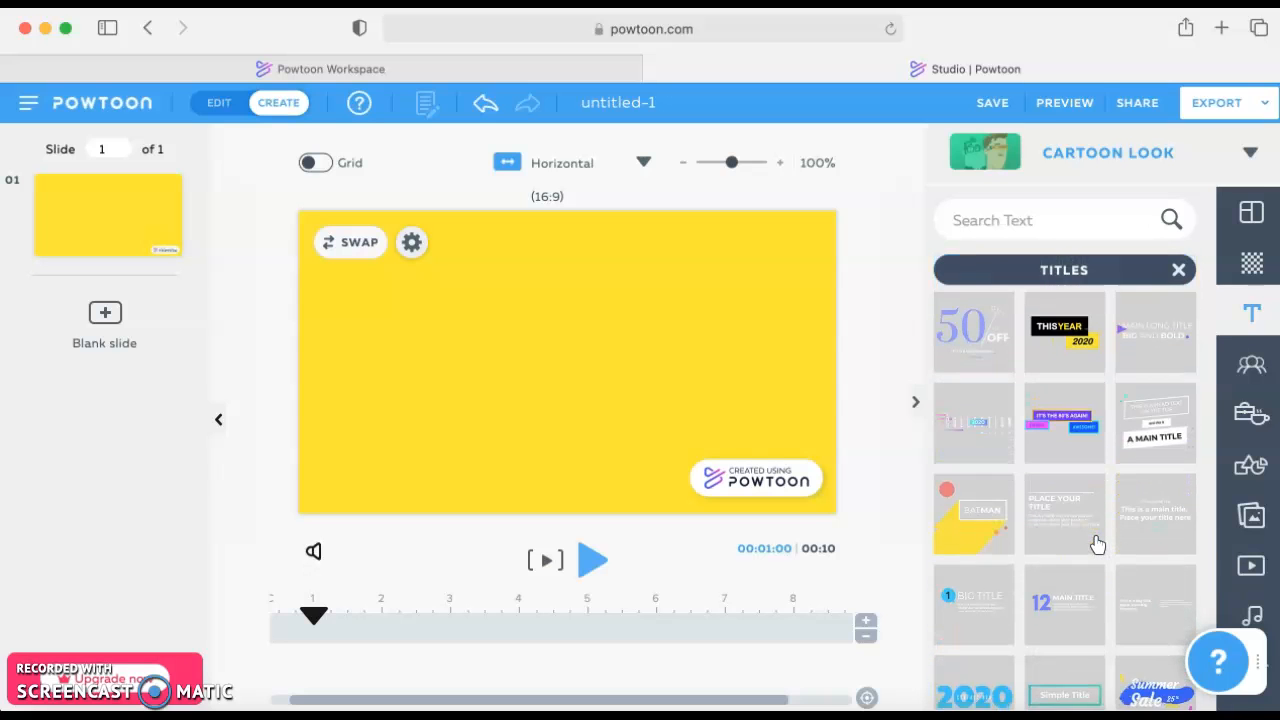
scroll(1097, 543, down, 2)
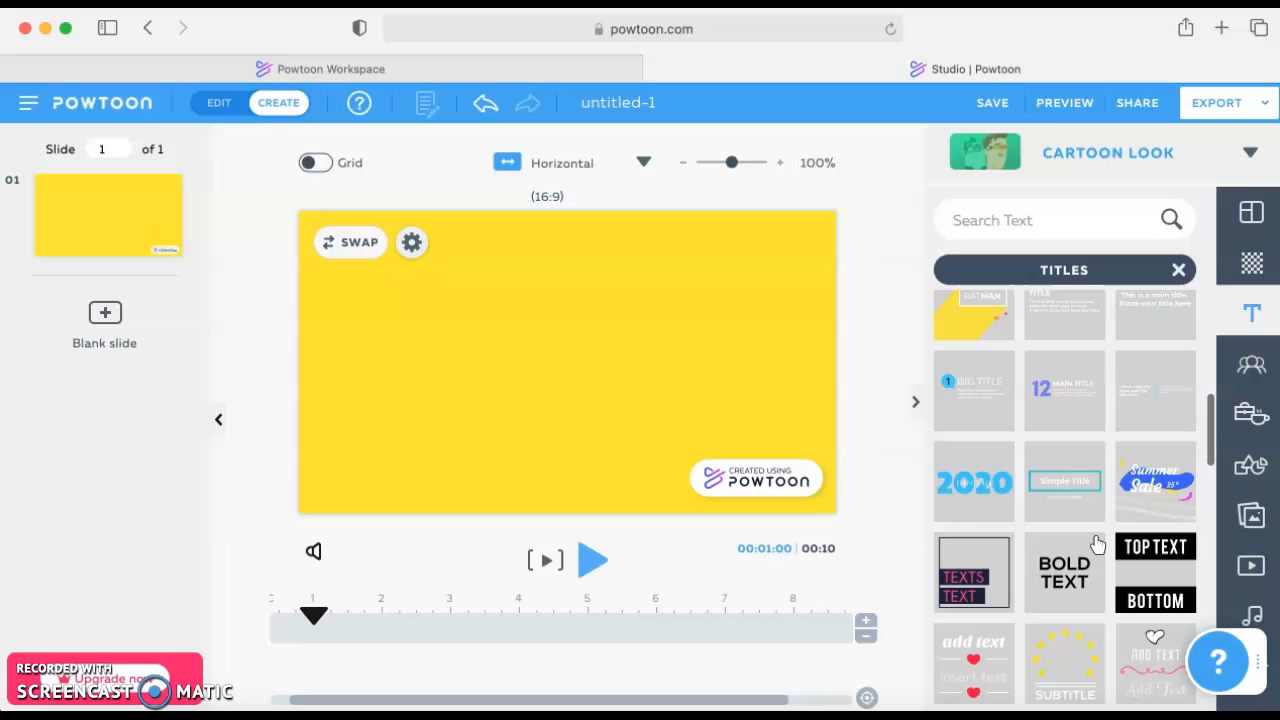
click(1066, 484)
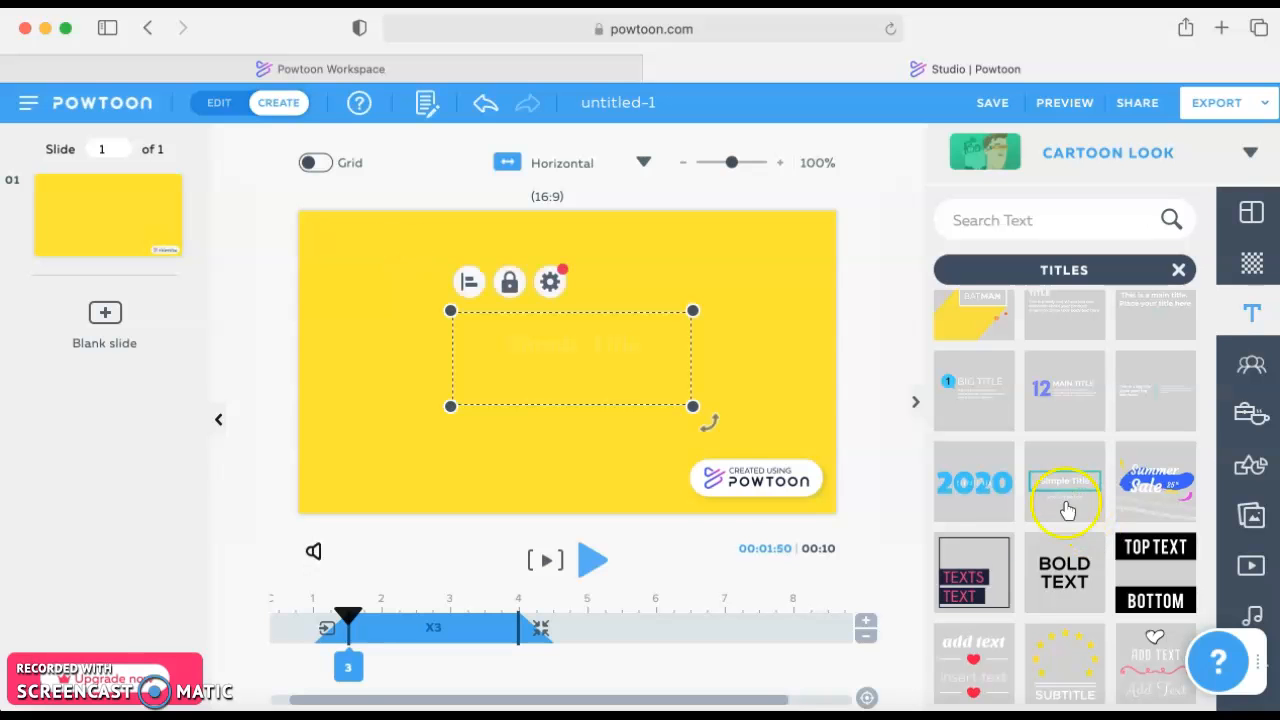
Move the title's frame and text into the slide's upper-left corner and delete the small subtitle line.
click(563, 302)
drag(661, 317, 526, 234)
click(620, 348)
drag(520, 343, 495, 274)
click(600, 401)
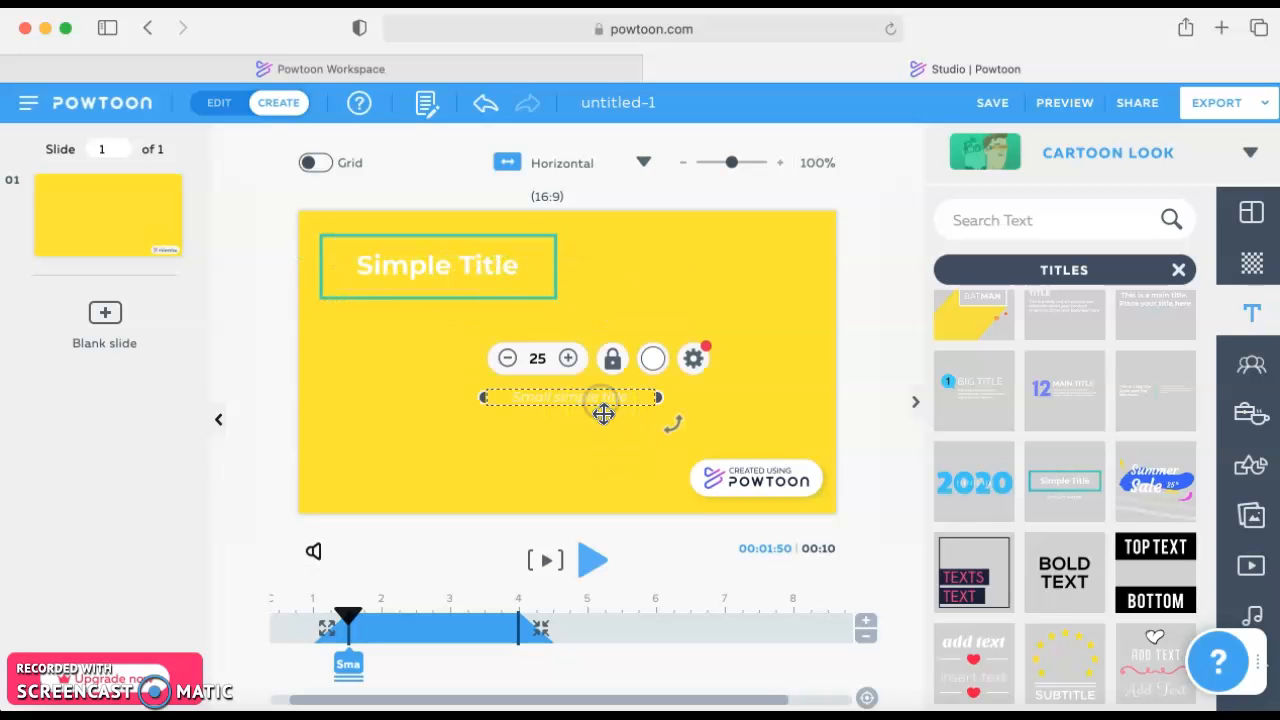
key(Delete)
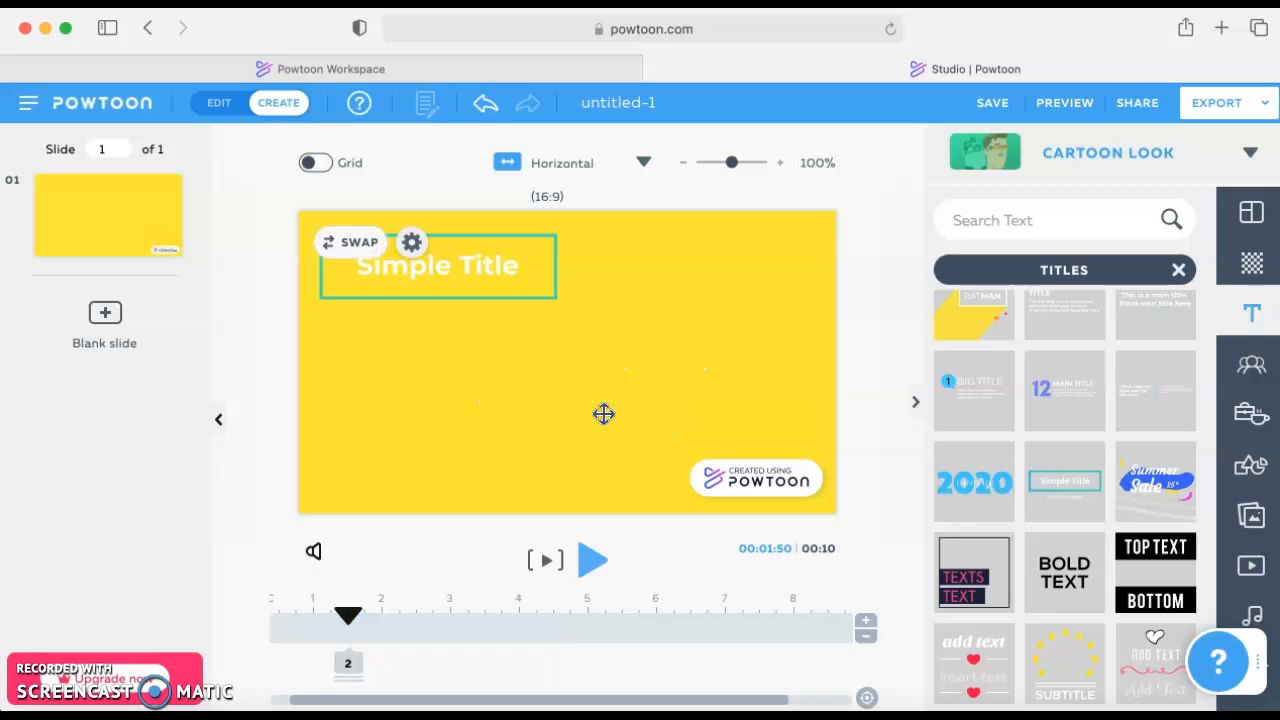
Replace the "Simple Title" text with "Eukaryotes".
click(483, 266)
double_click(483, 266)
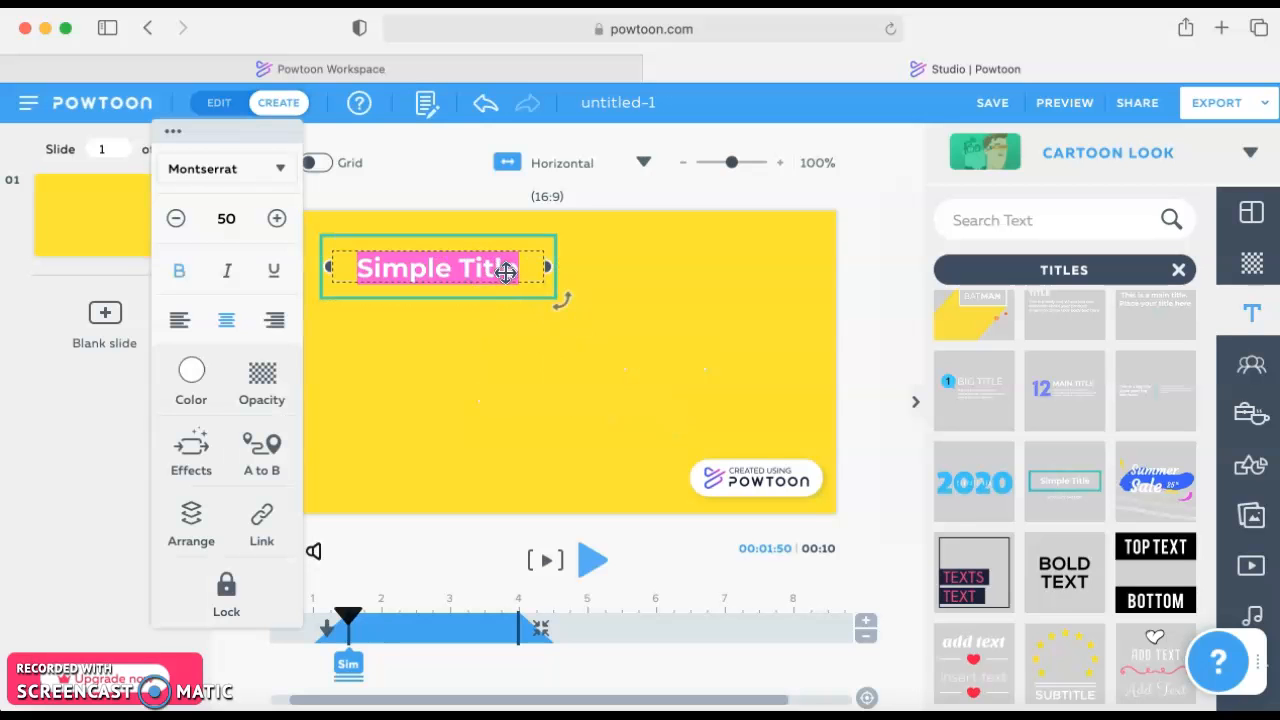
text(Eukaryotes)
click(526, 350)
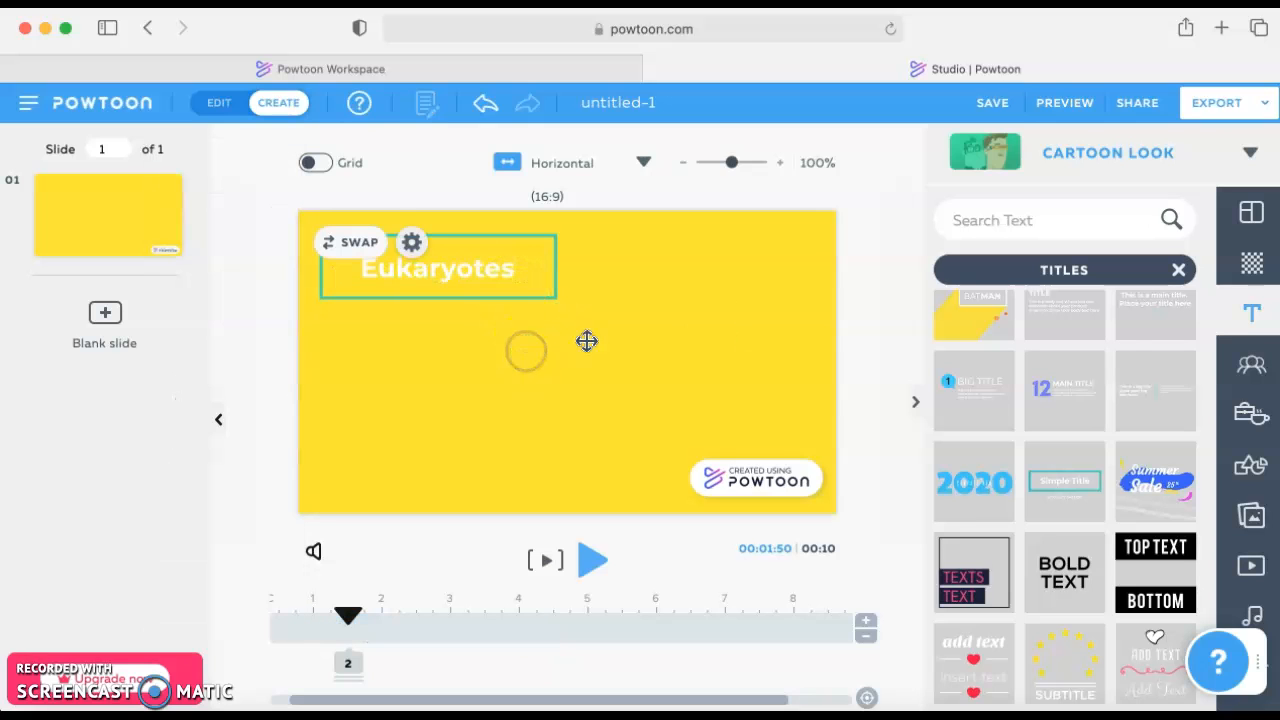
Add the hollow-circle bulleted list from the text elements and place it just below the title, near the slide's center.
click(1178, 270)
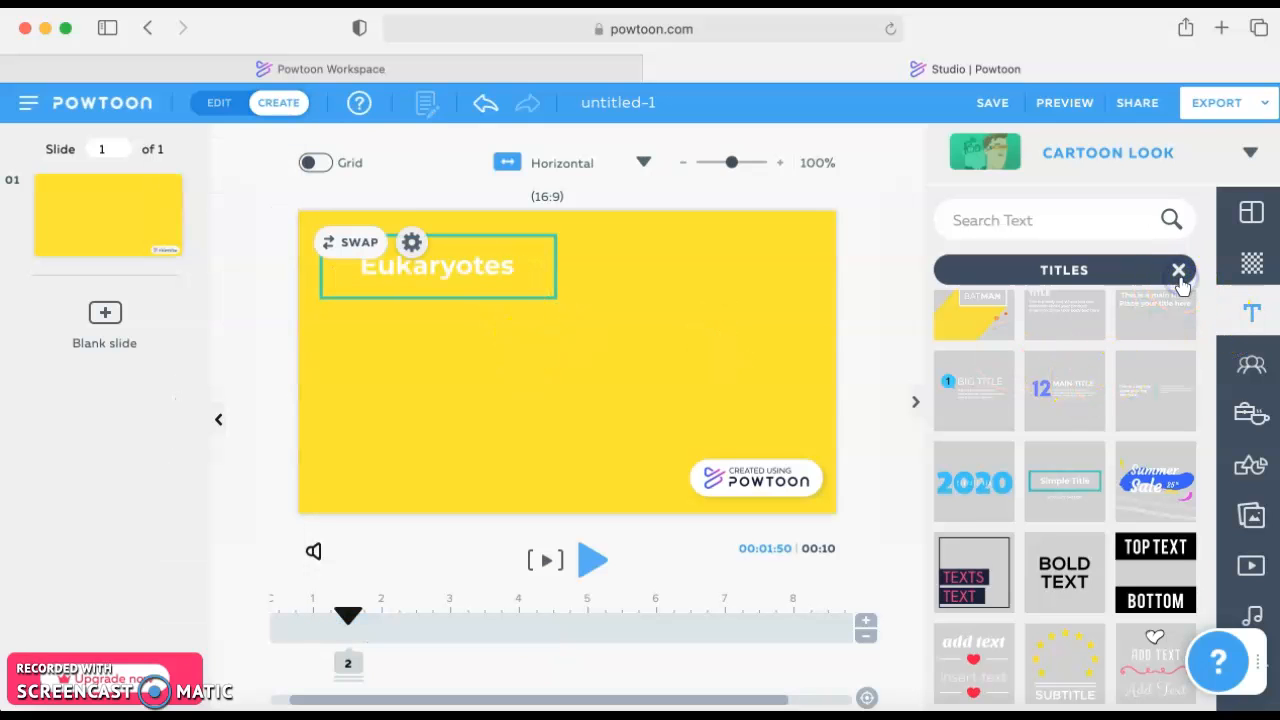
click(1179, 271)
click(1184, 321)
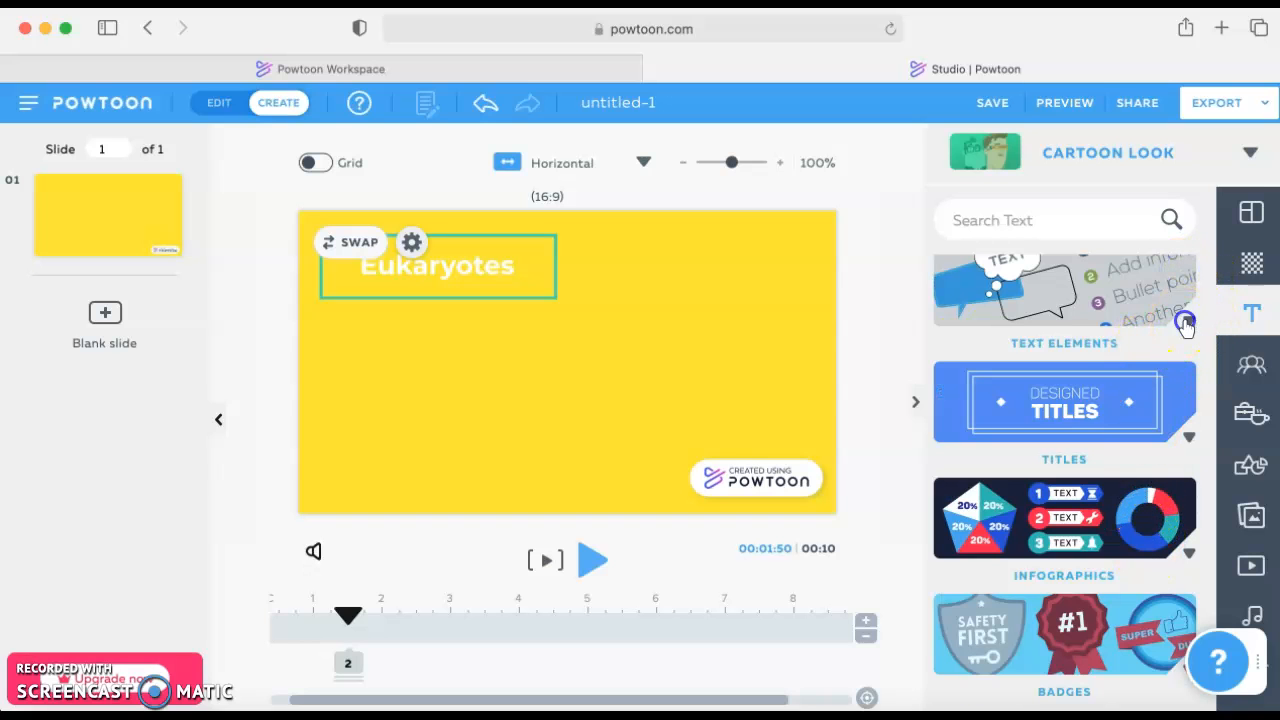
scroll(1094, 486, down, 5)
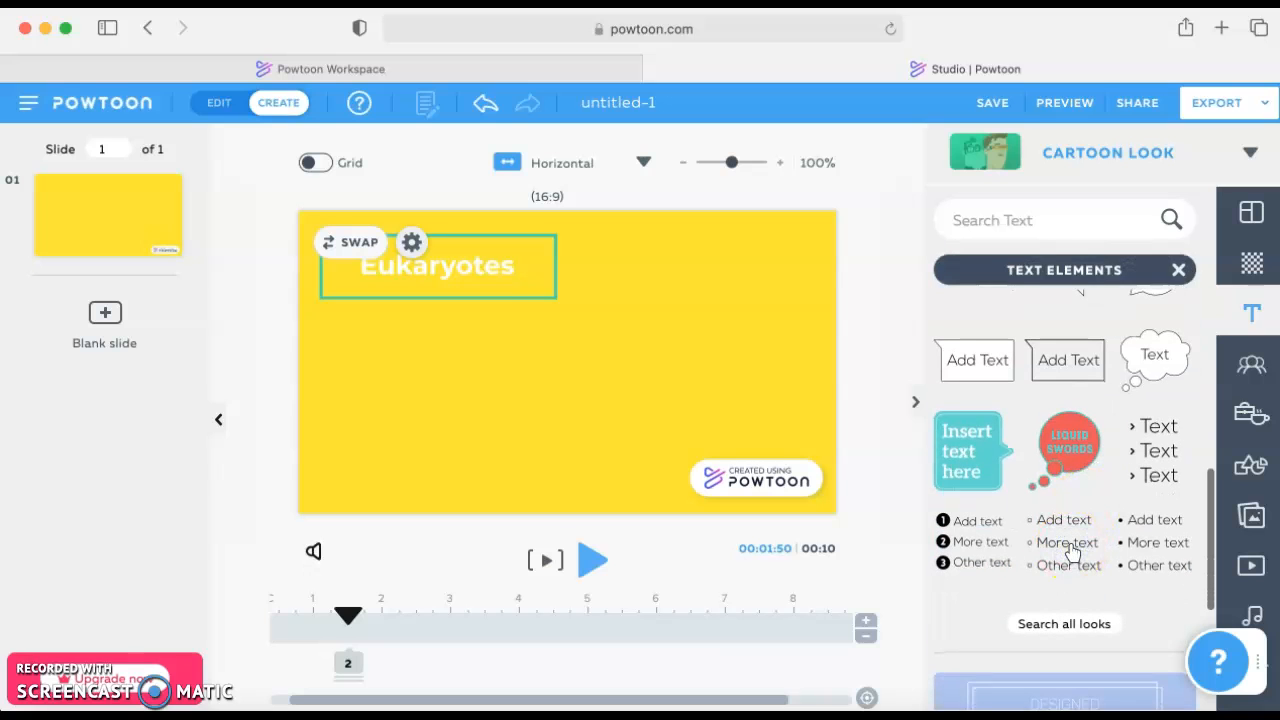
click(1068, 545)
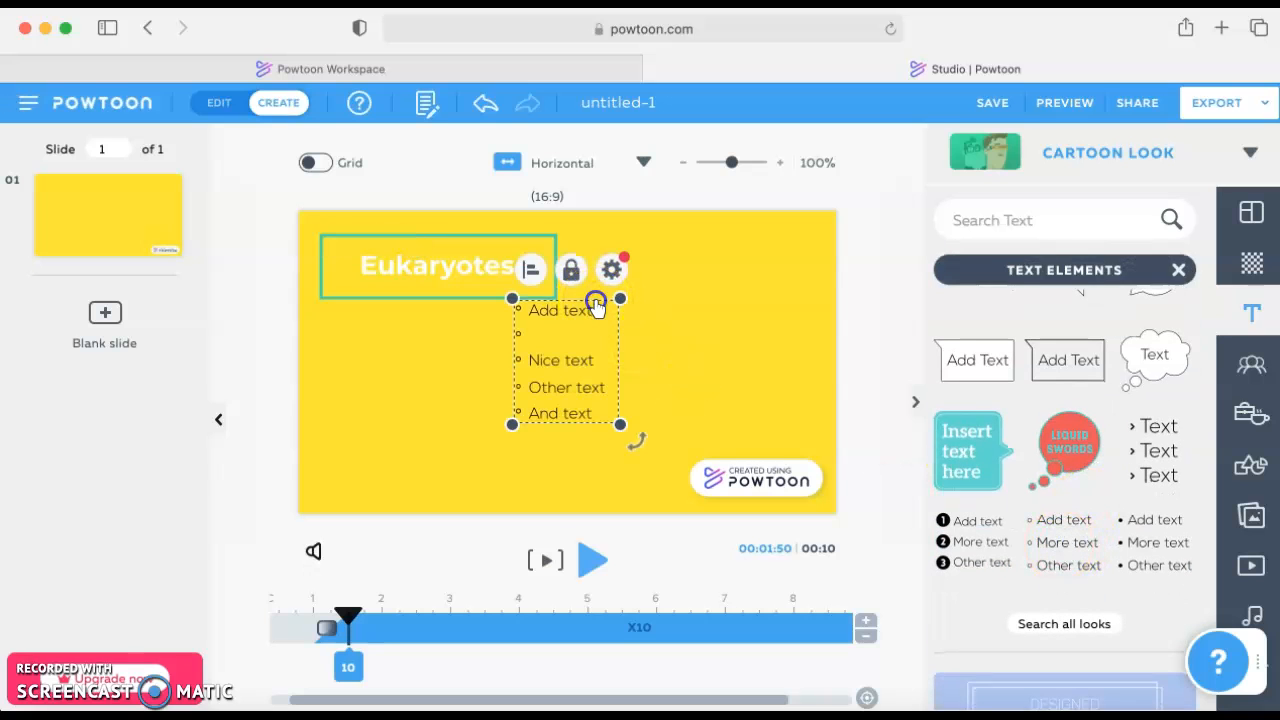
drag(594, 309, 572, 323)
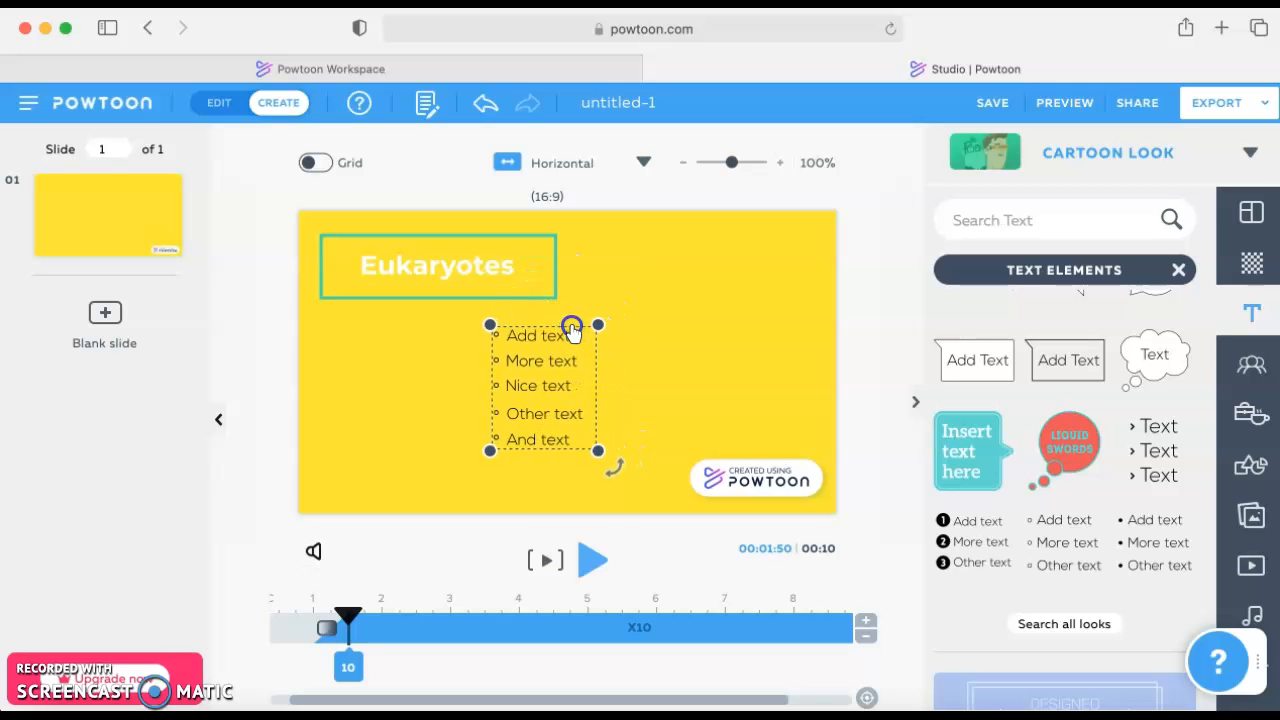
click(700, 350)
Widen the first bullet's text box almost to the slide's right edge and replace its text with "Membrane-bound organelles".
double_click(557, 338)
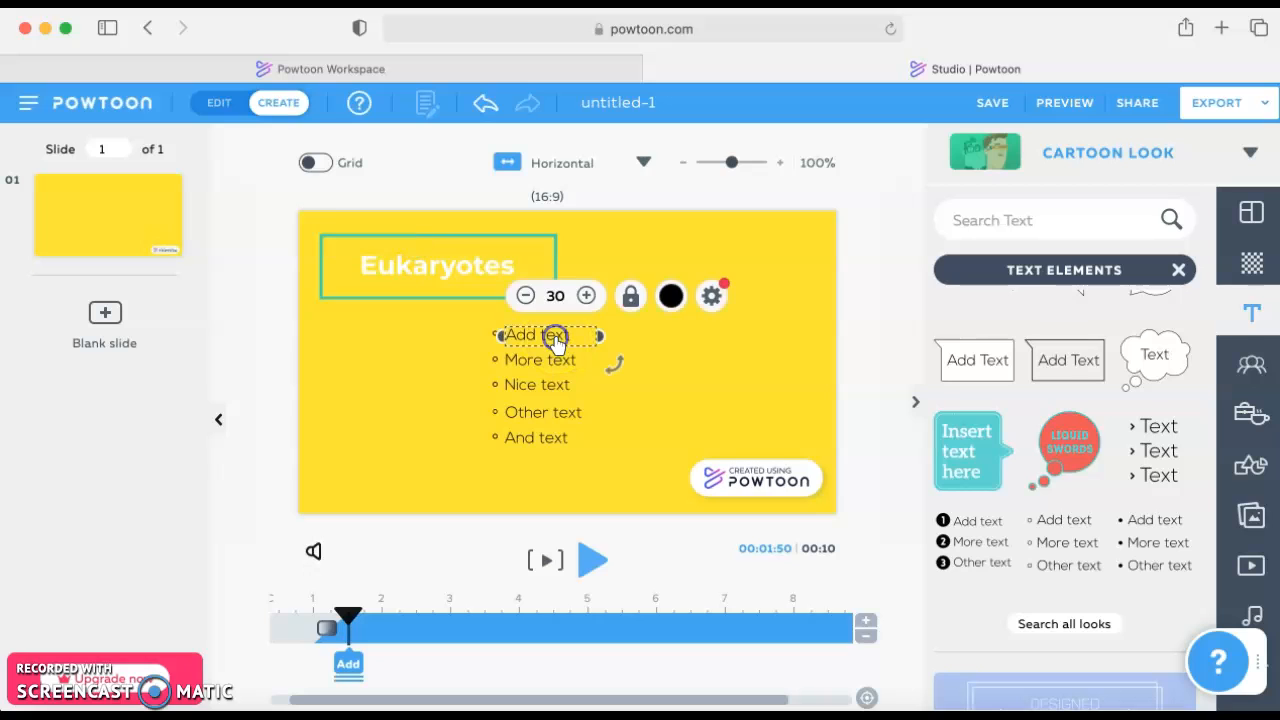
drag(604, 340, 818, 338)
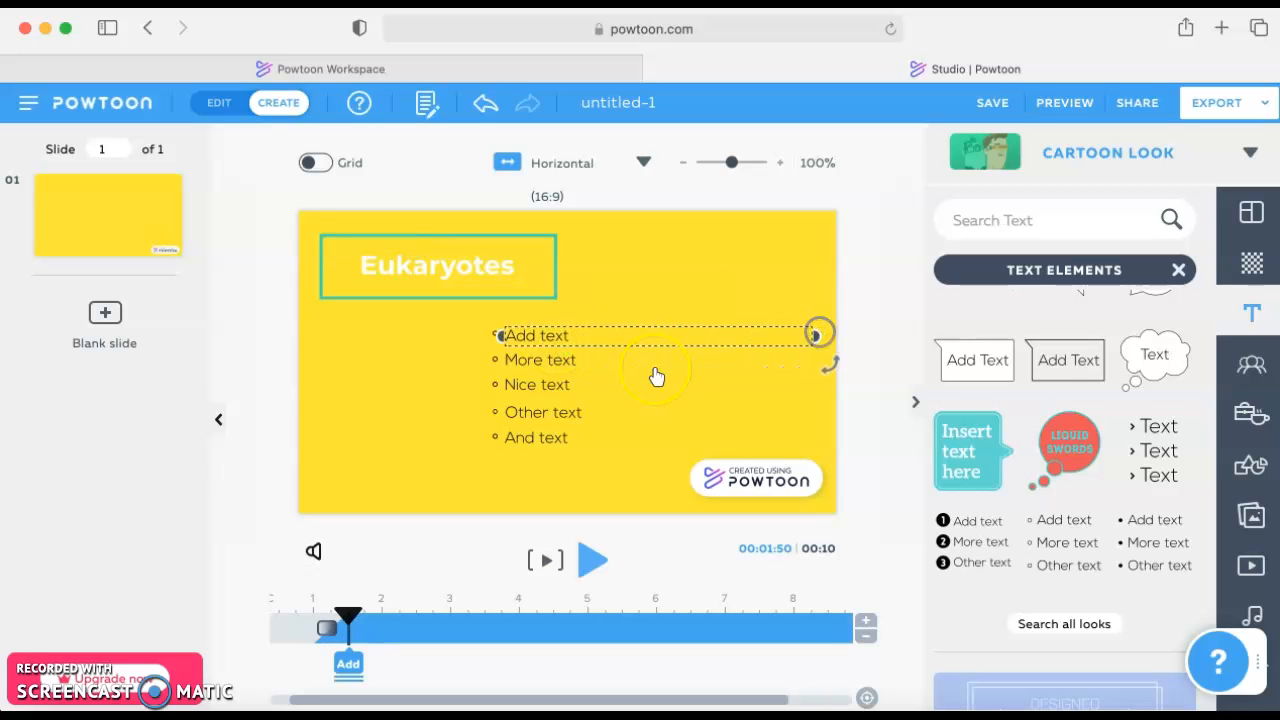
double_click(558, 338)
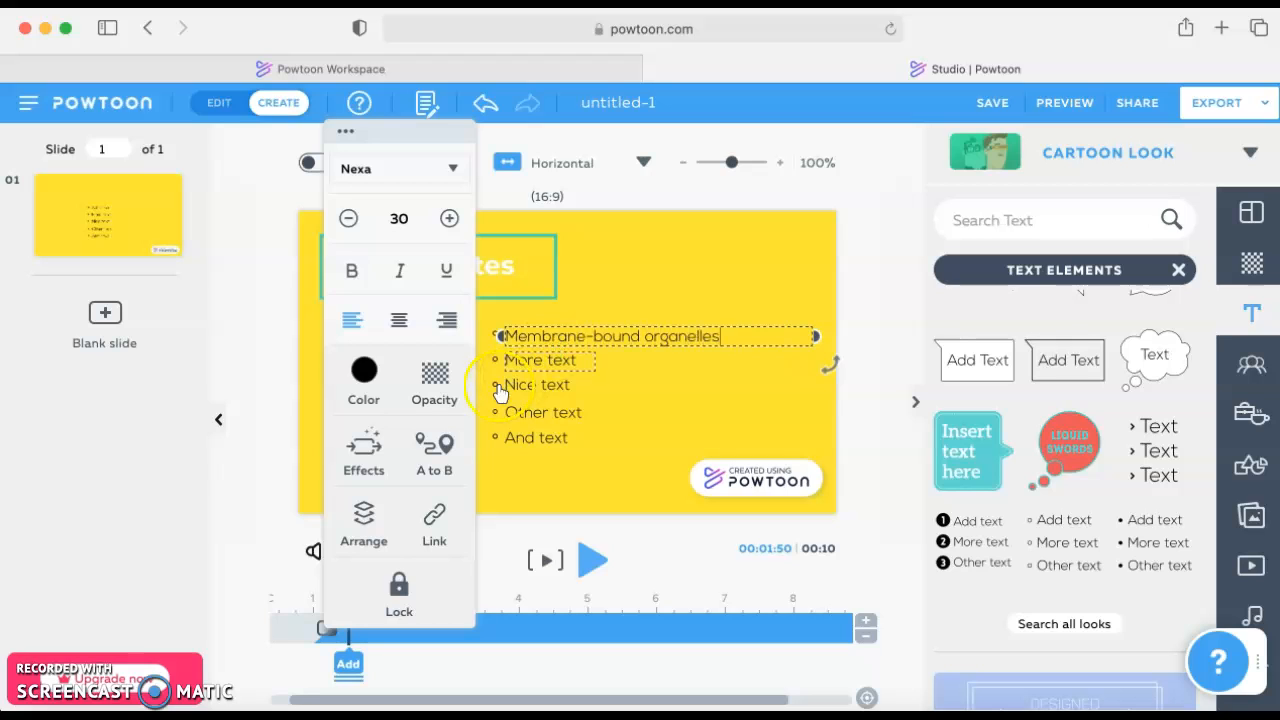
Replace the second bullet's text with "Nucleus".
click(561, 366)
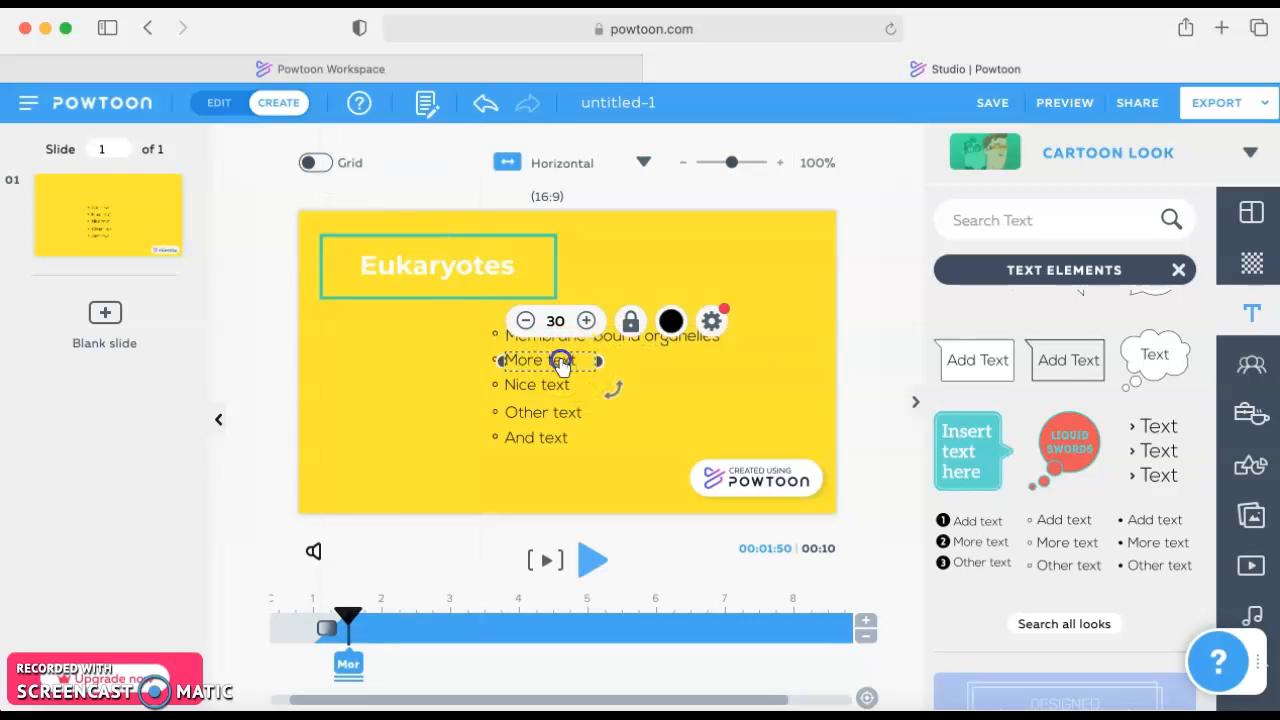
double_click(561, 366)
text(Nucleus)
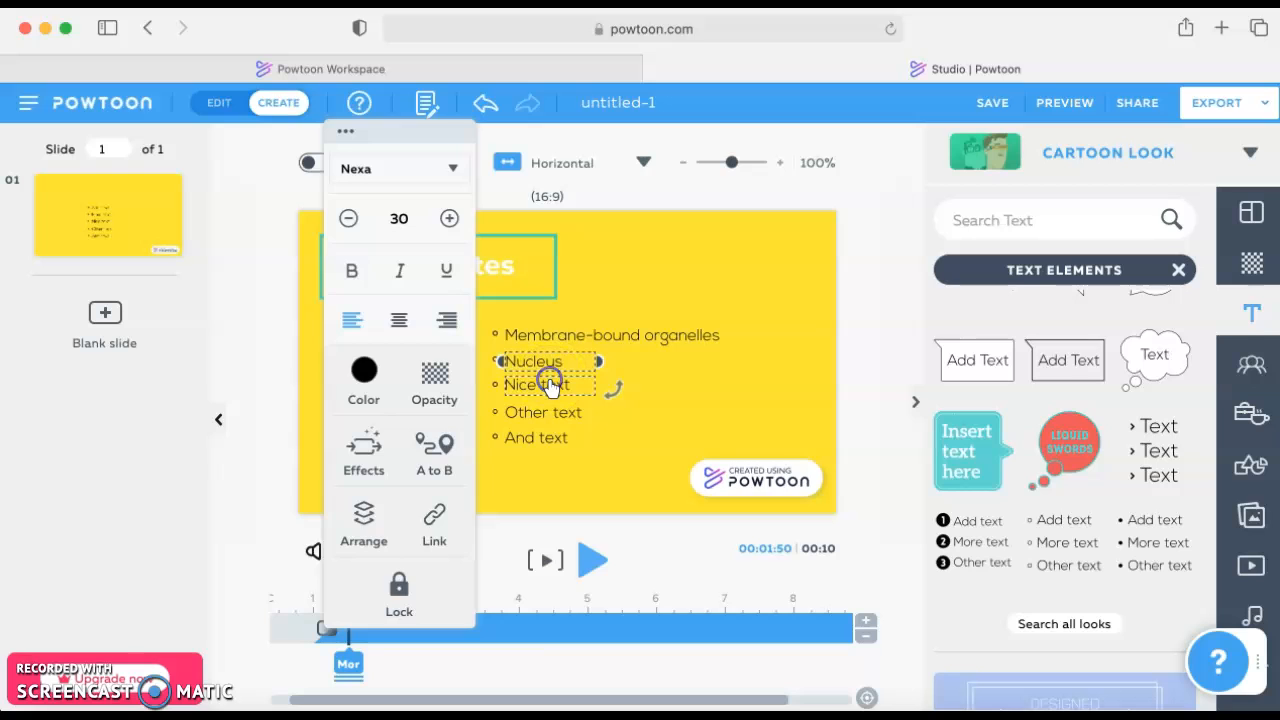
Widen the third bullet's text box and replace its text with "DNA stored in chromosomes".
click(553, 393)
double_click(553, 391)
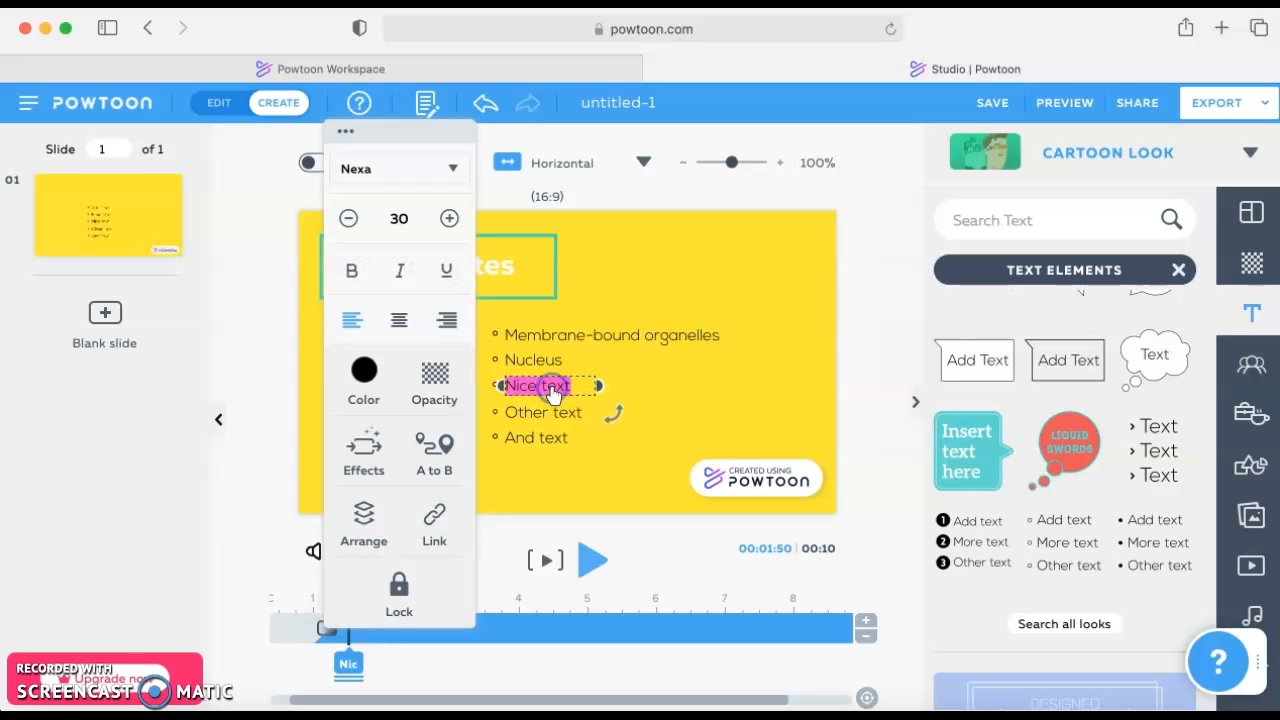
drag(600, 395, 781, 388)
double_click(572, 390)
text(DNA stored in chromosomes)
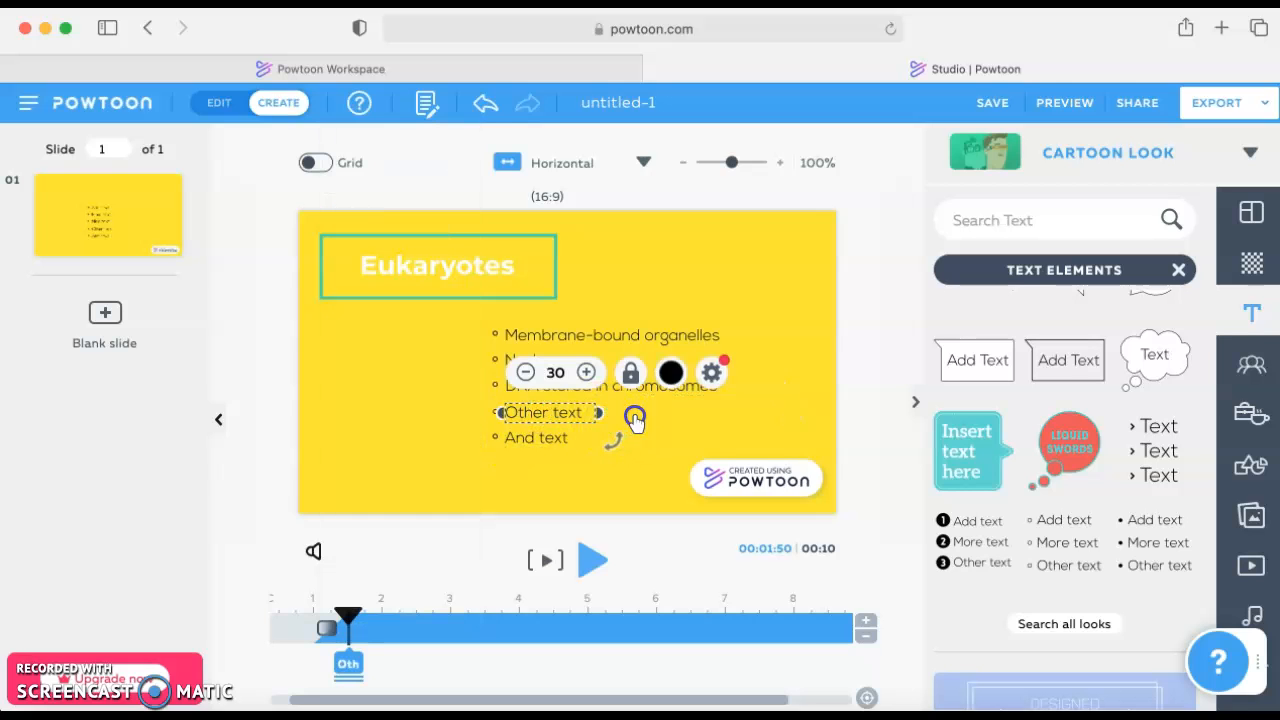
Widen the fourth bullet's text box and replace its text with "Plants have a cell wall".
drag(635, 420, 720, 423)
click(569, 420)
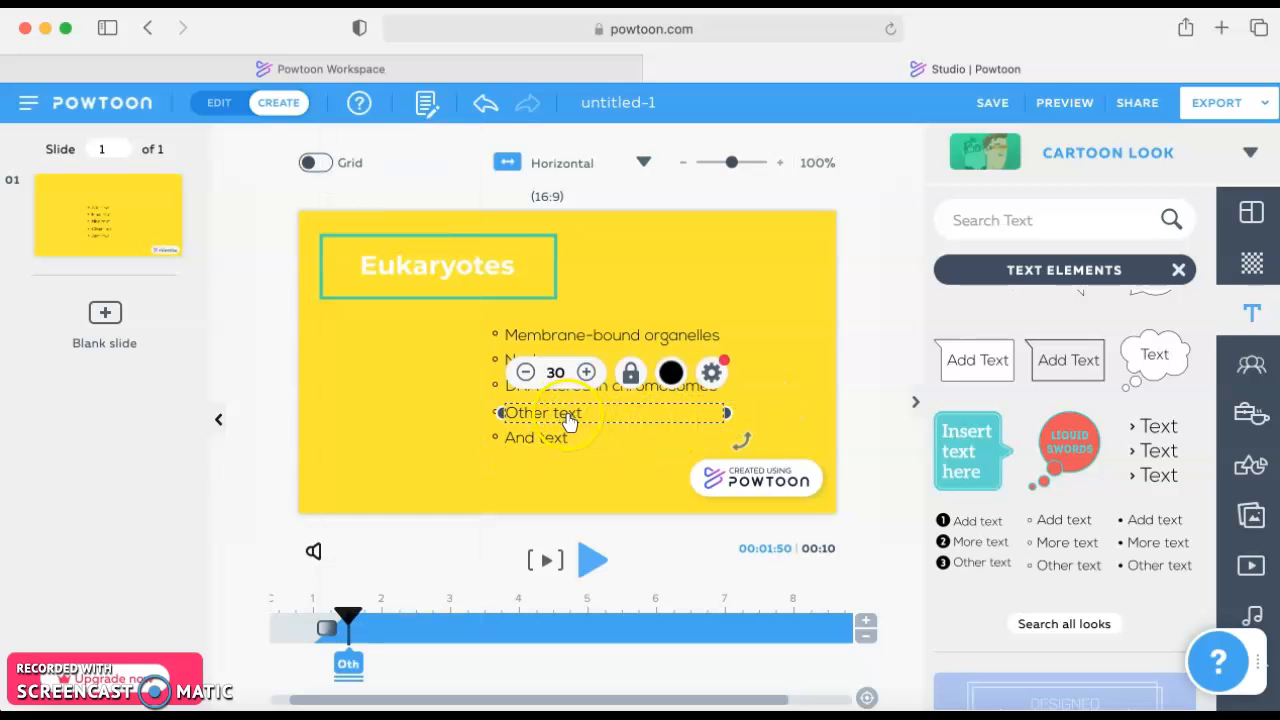
click(567, 420)
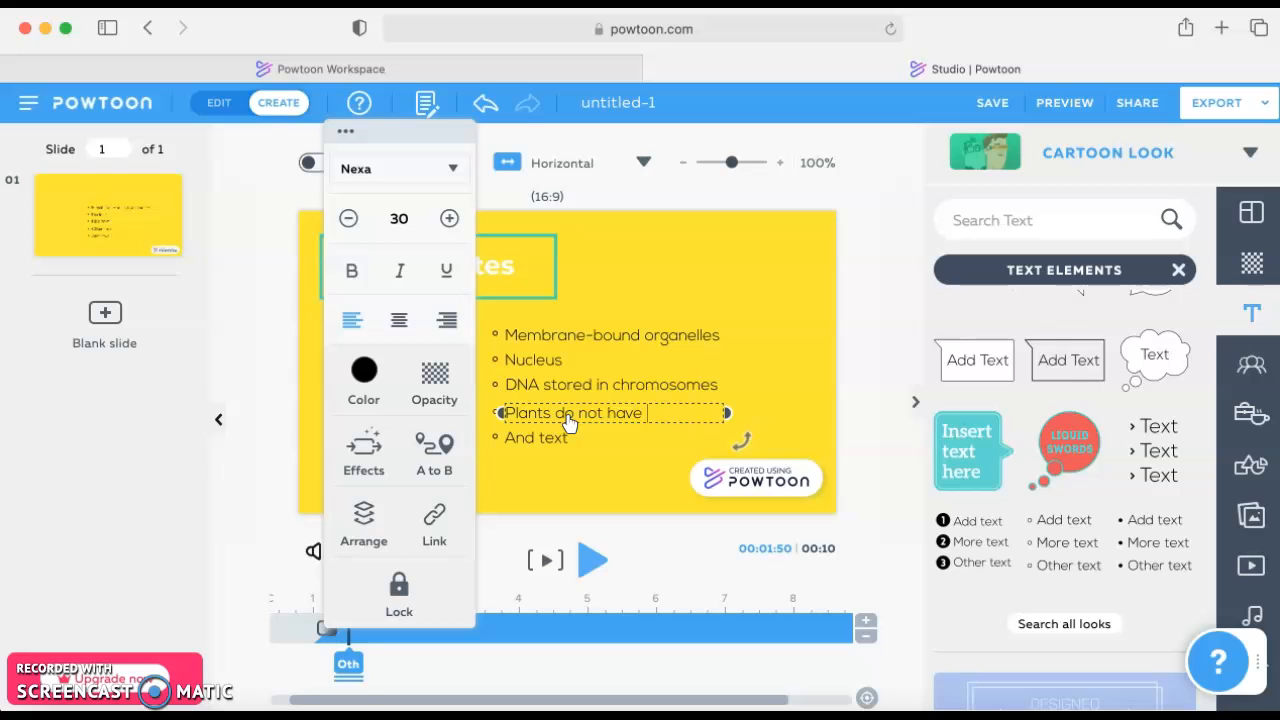
key(BackSpace)
key(BackSpace)
key(BackSpace)
Replace the fifth bullet's text with "Animals do not have a cell wall" and widen its box to fit one line.
click(554, 437)
drag(600, 442, 686, 437)
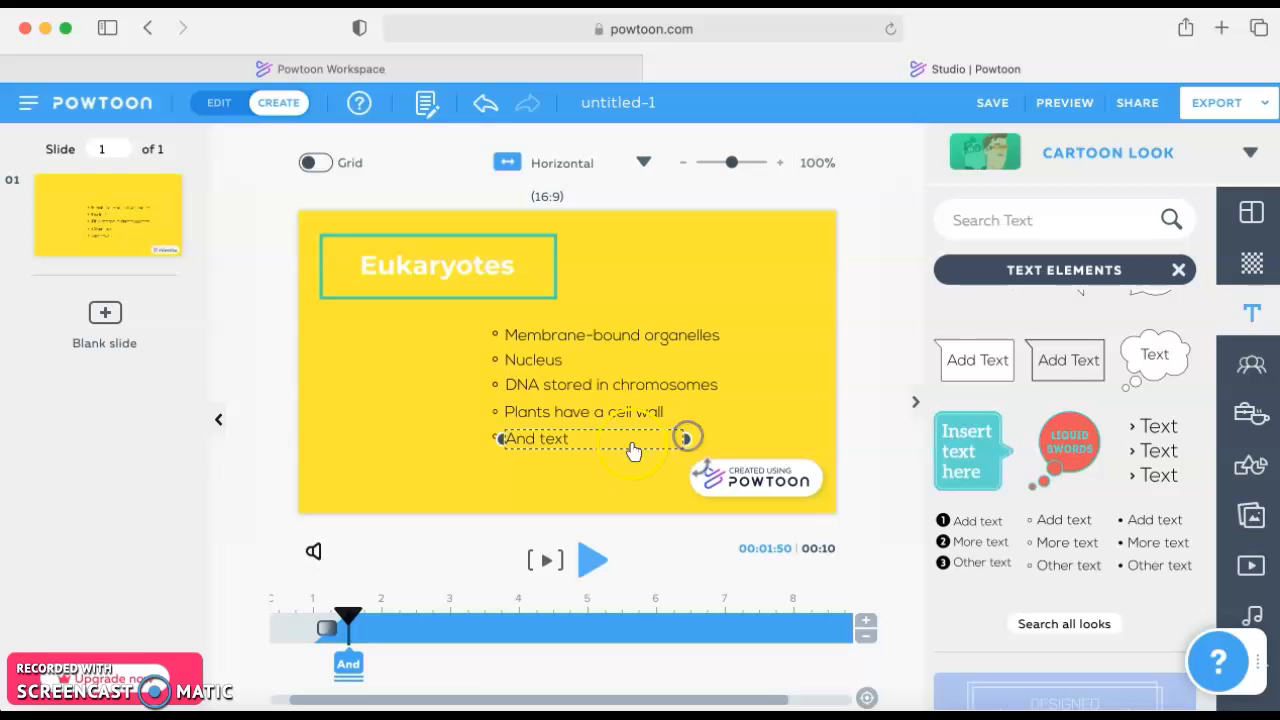
click(557, 442)
click(558, 445)
text(A)
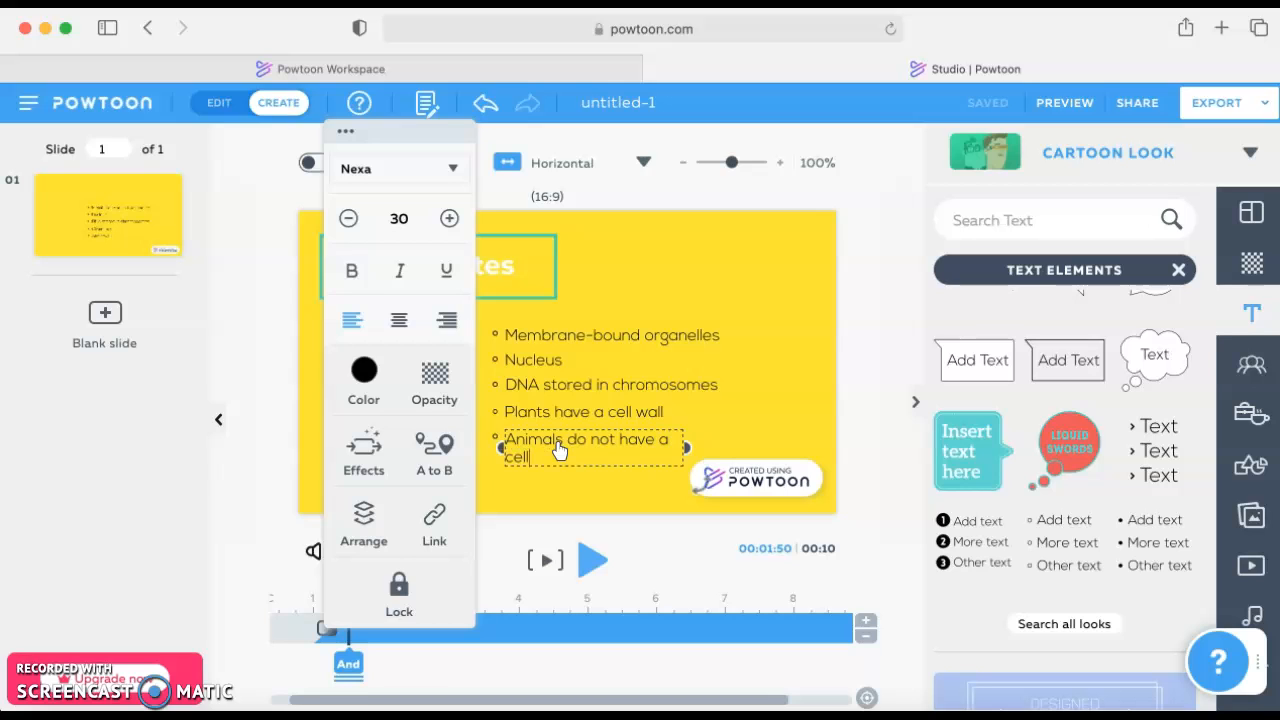
drag(693, 455, 752, 445)
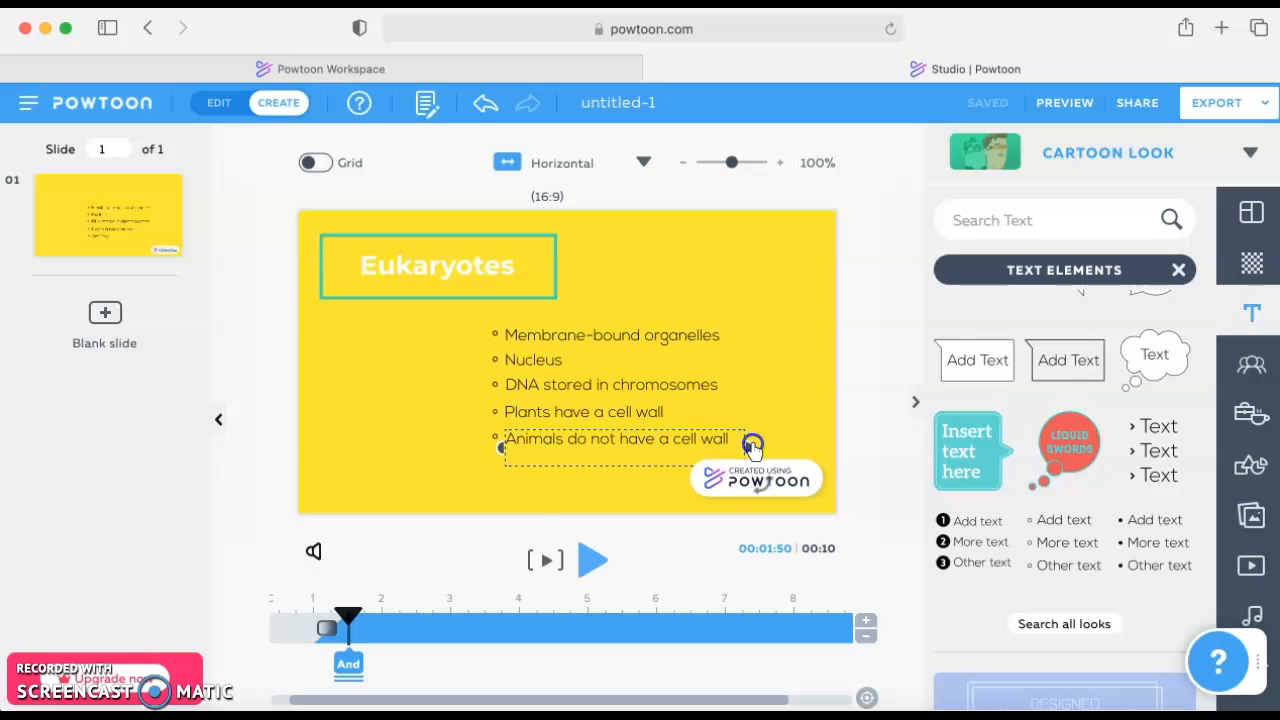
Shorten the first slide's duration to 8 seconds.
click(815, 445)
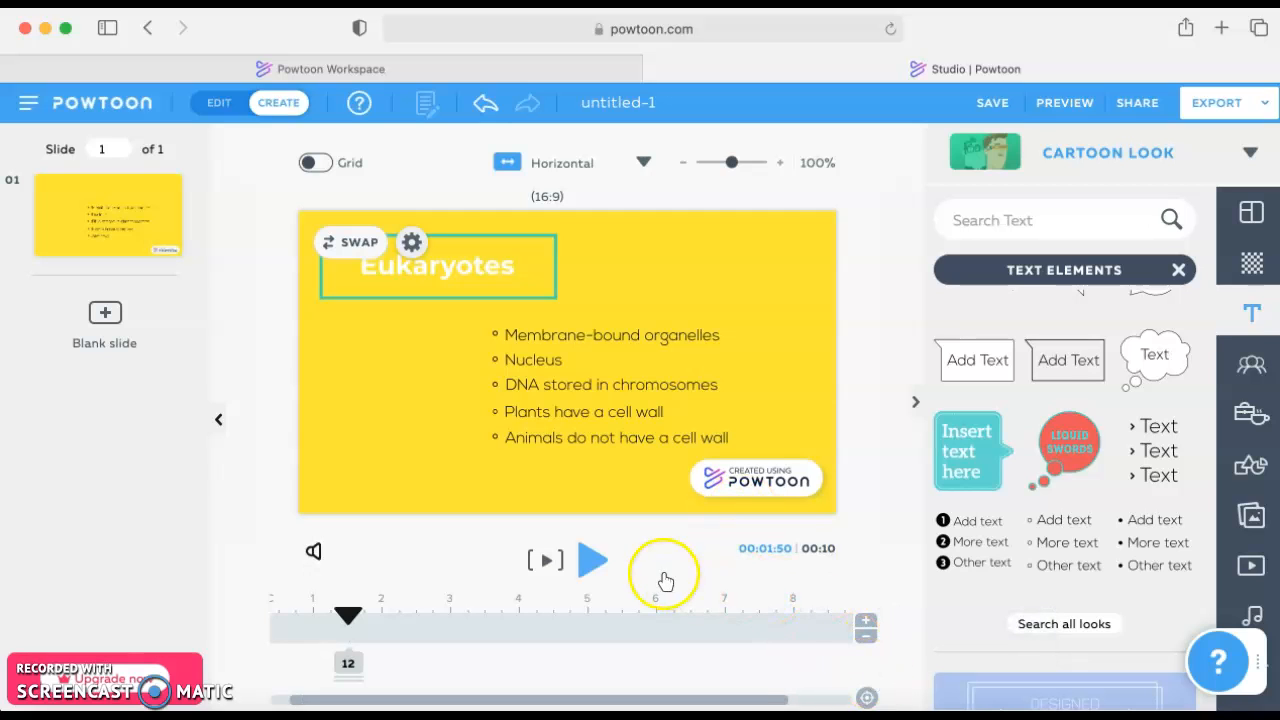
click(867, 638)
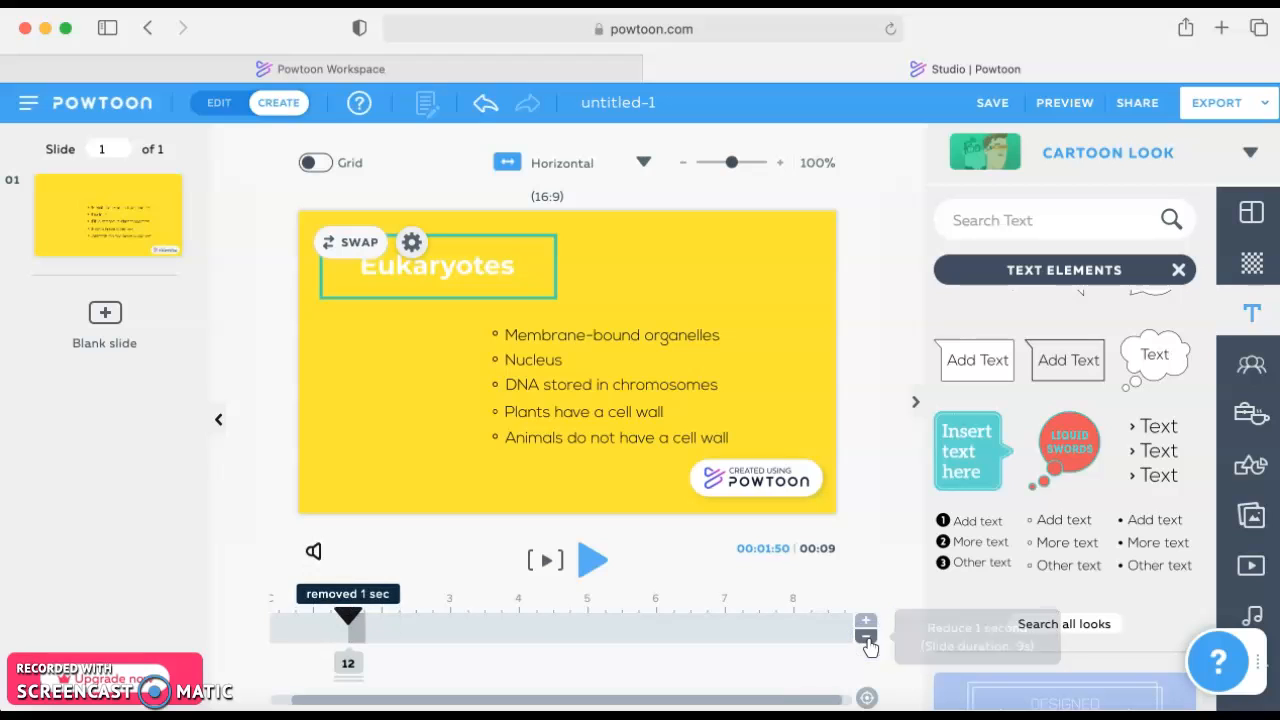
click(867, 638)
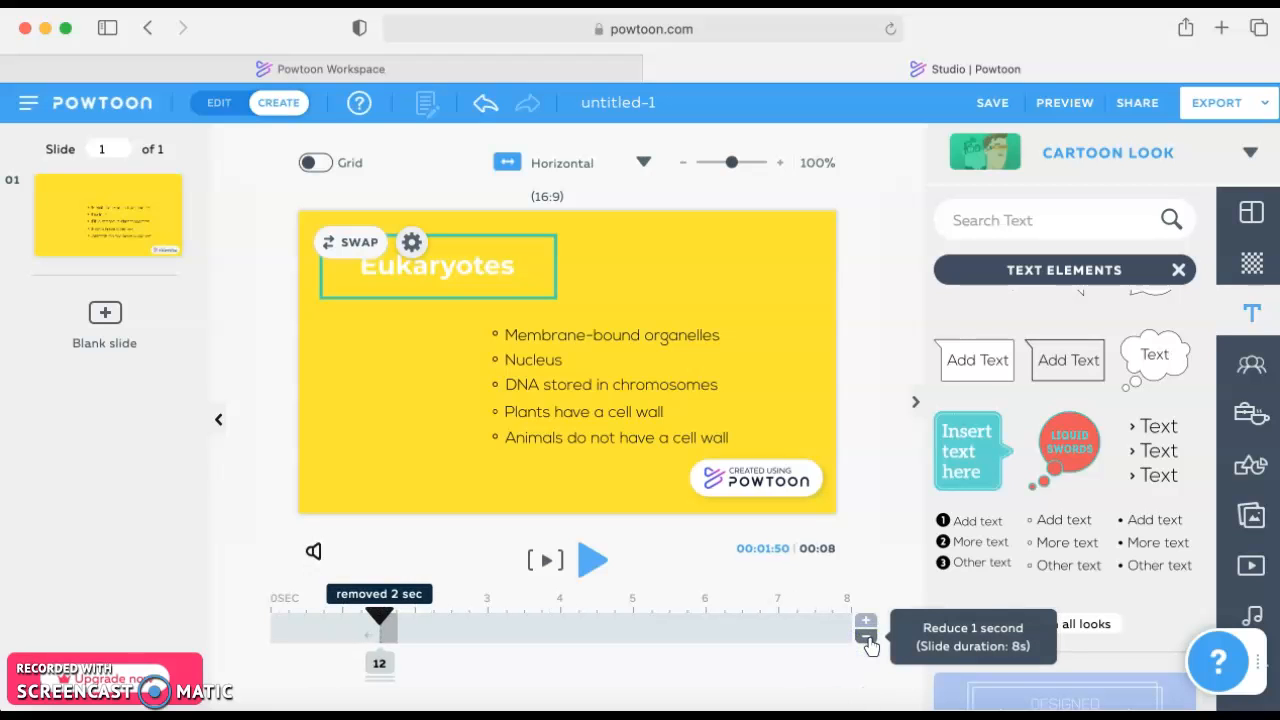
click(867, 638)
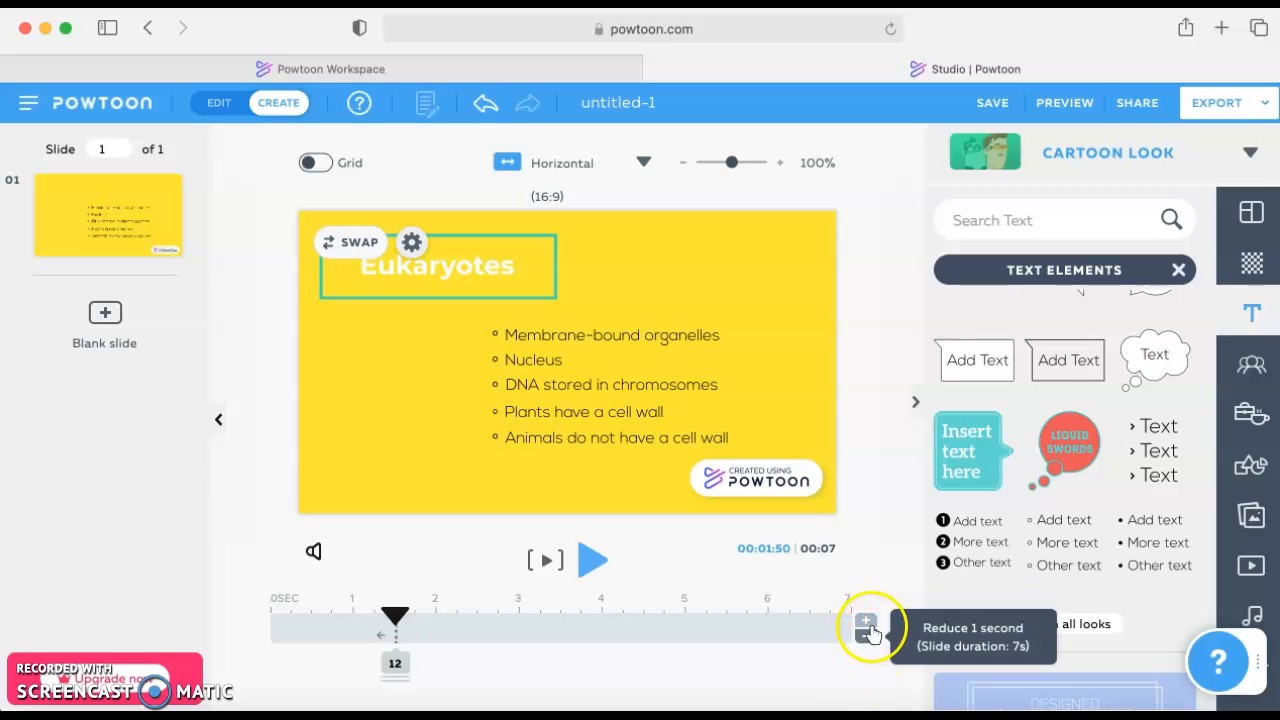
click(868, 622)
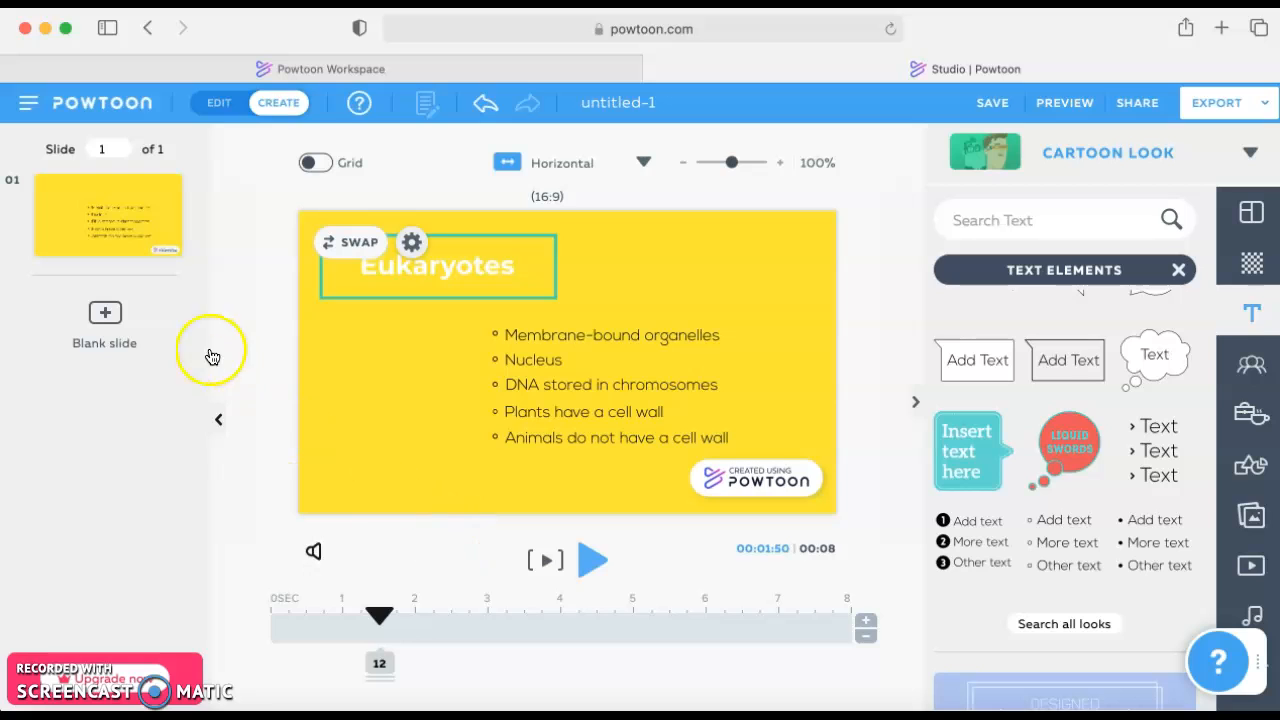
Add a second blank slide and give it a green background color.
click(108, 316)
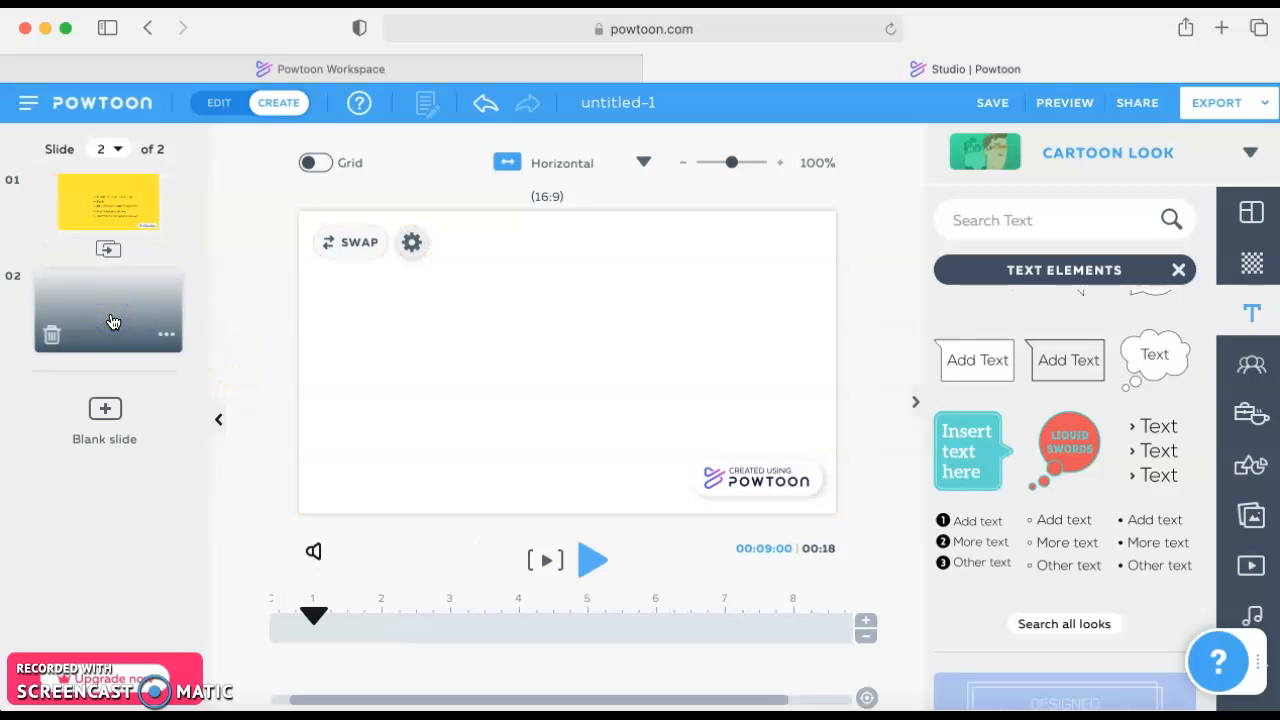
click(1252, 263)
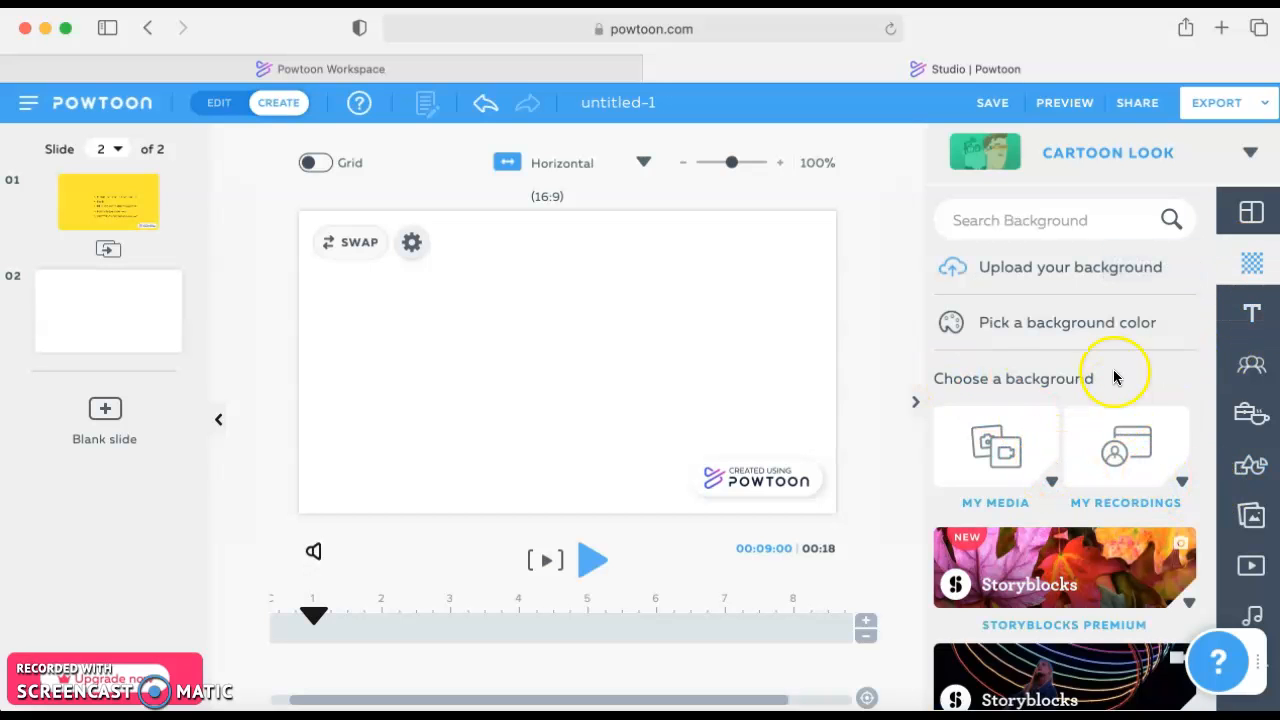
click(1060, 326)
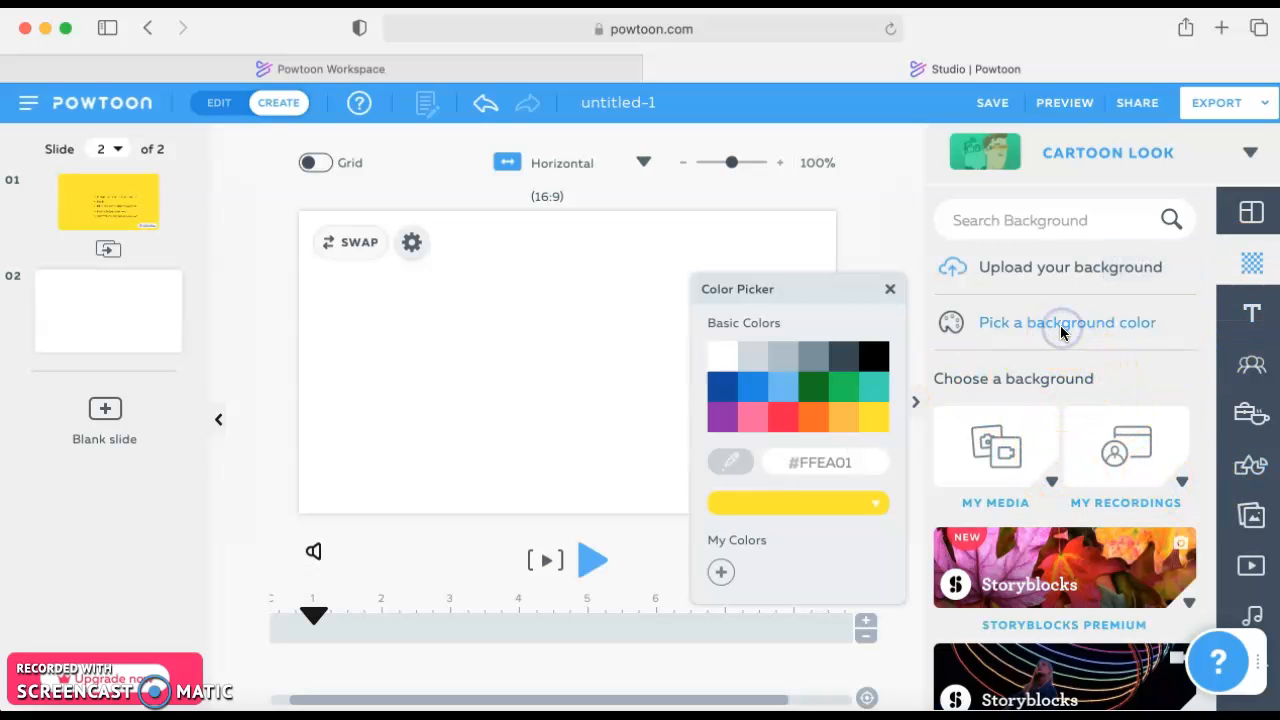
click(843, 387)
click(890, 290)
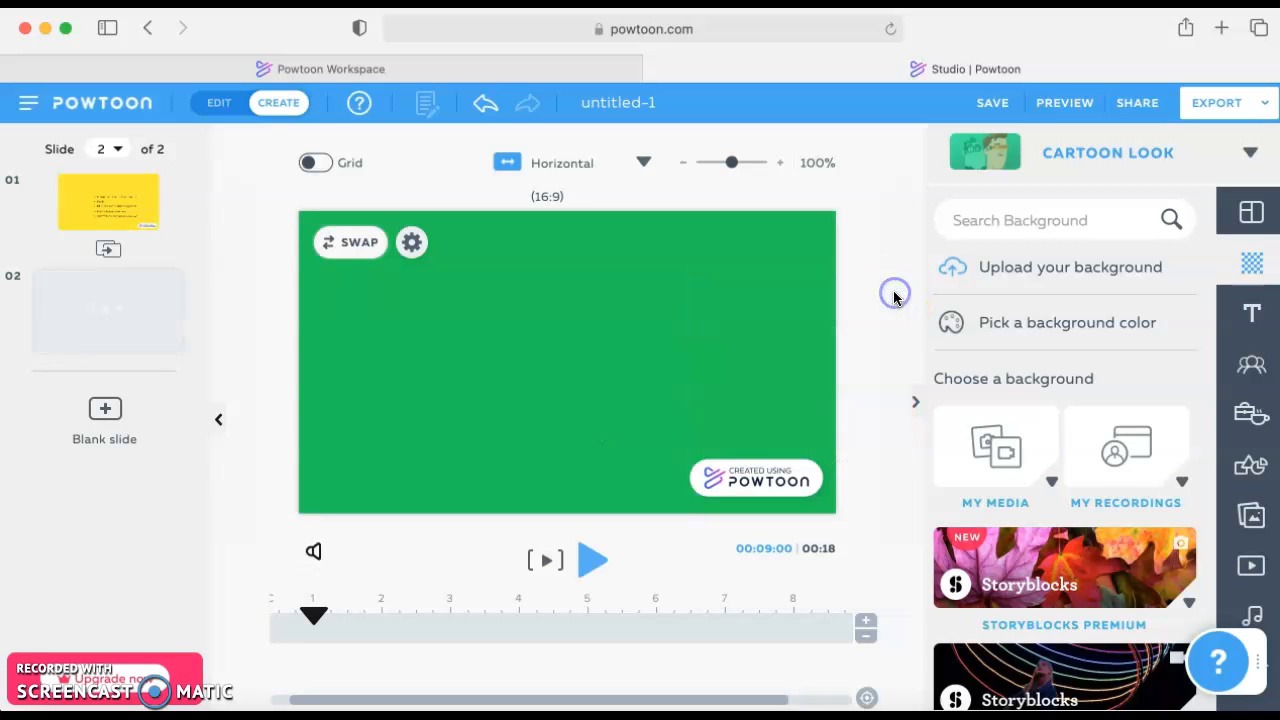
Insert the PLANTCELL picture from My Images on the second slide, enlarge it and move it near the slide's center.
click(1253, 522)
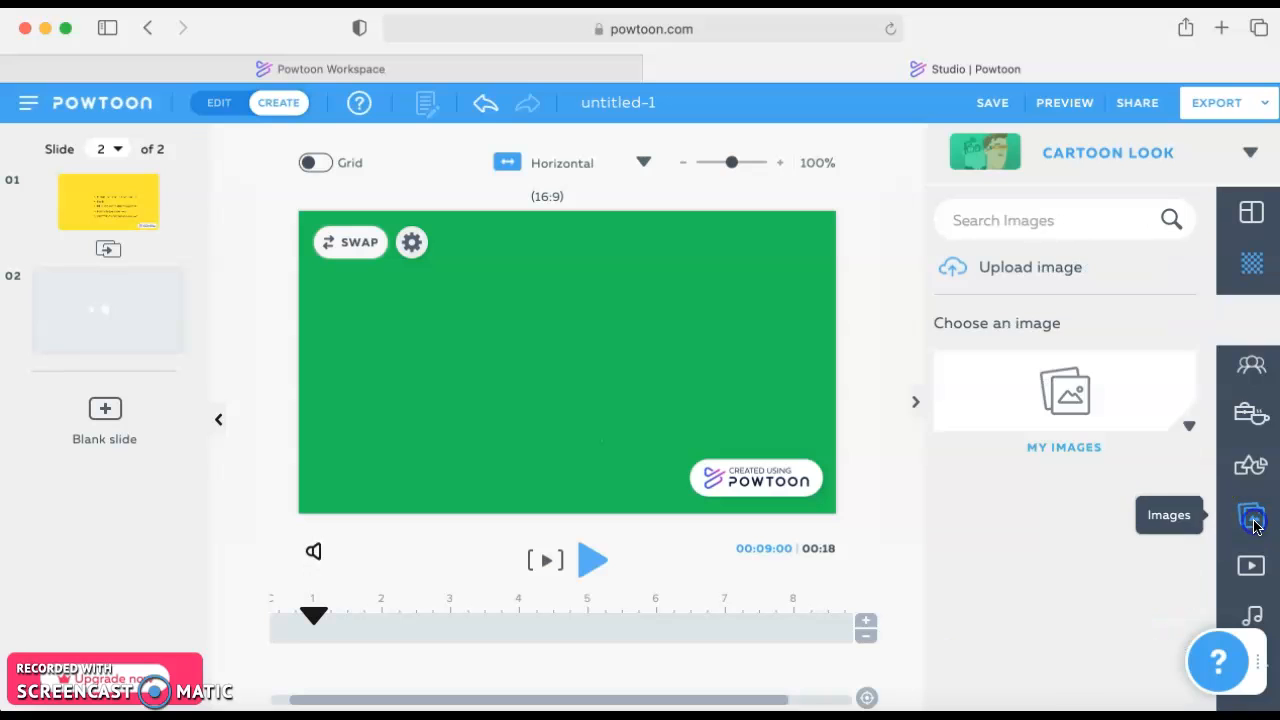
click(1189, 427)
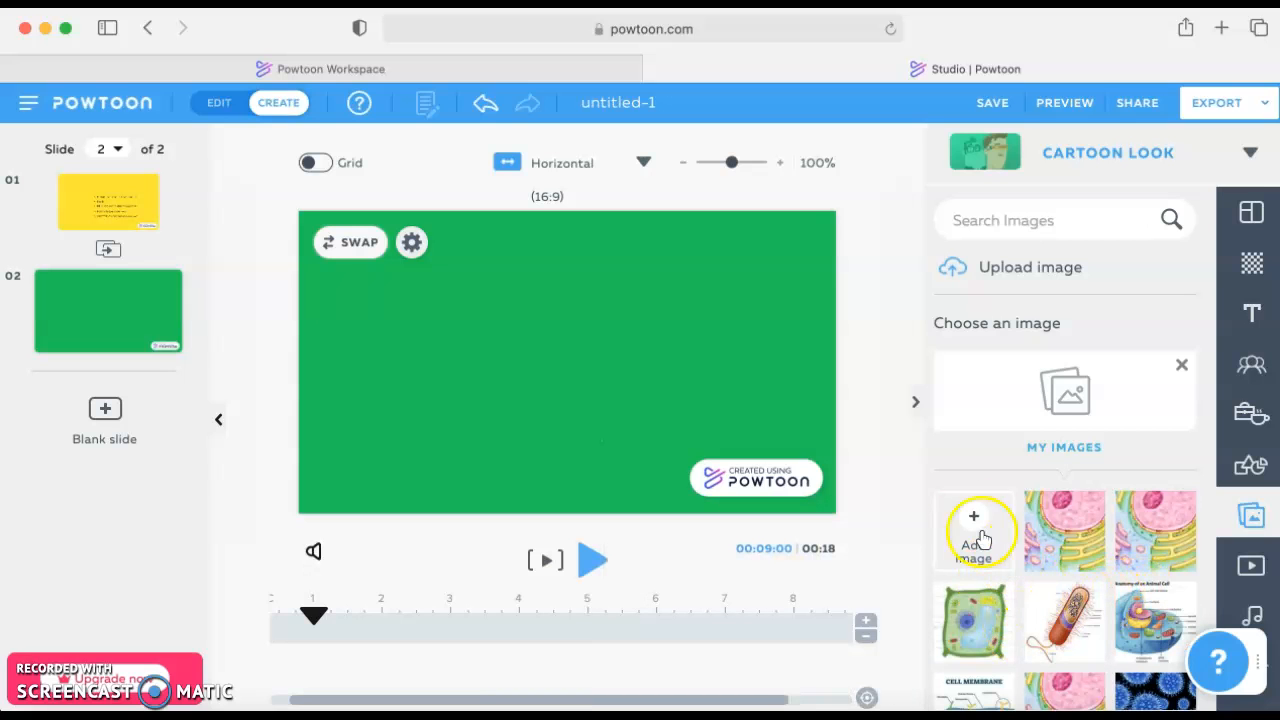
mouse_move(985, 625)
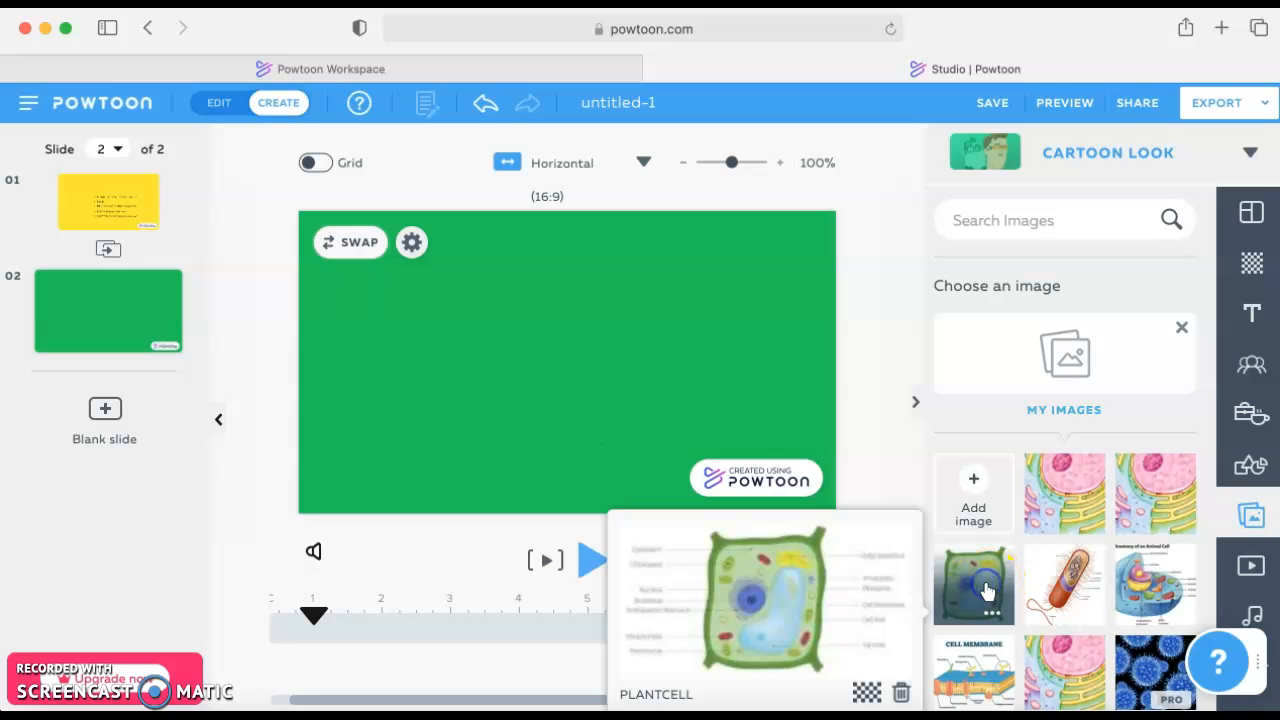
click(987, 590)
drag(724, 447, 765, 488)
drag(788, 517, 795, 519)
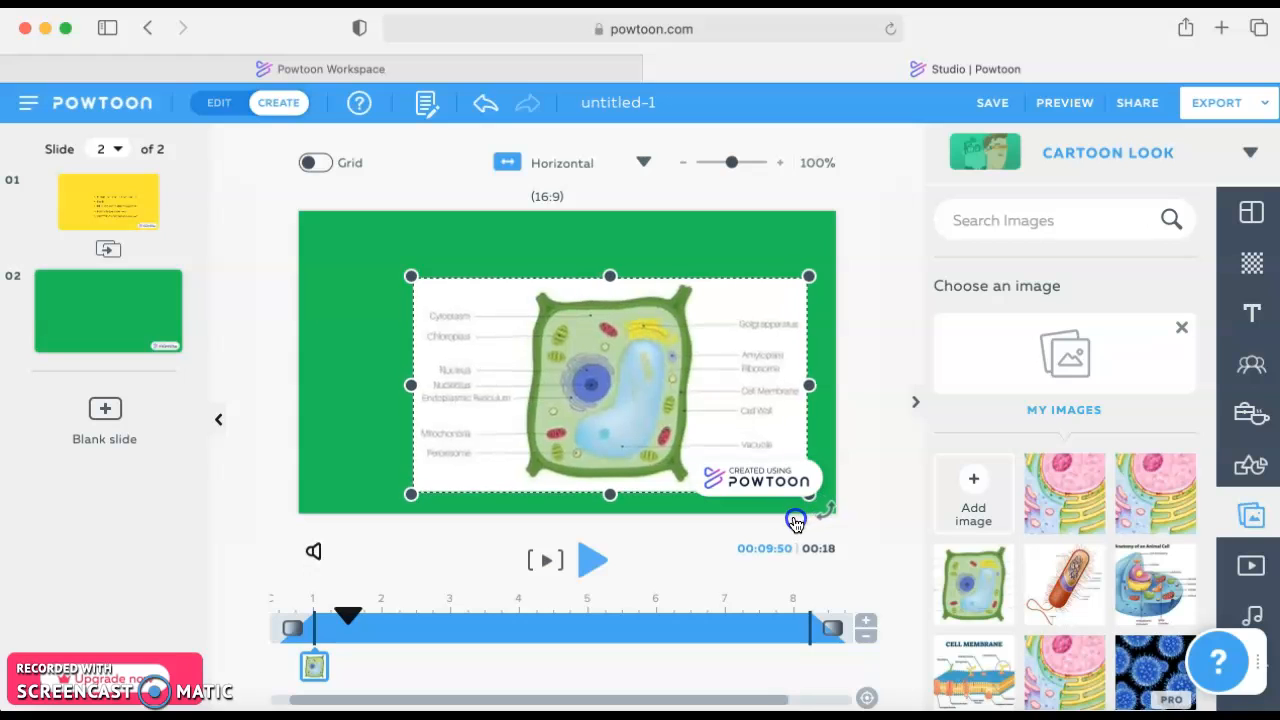
click(623, 390)
drag(622, 390, 588, 364)
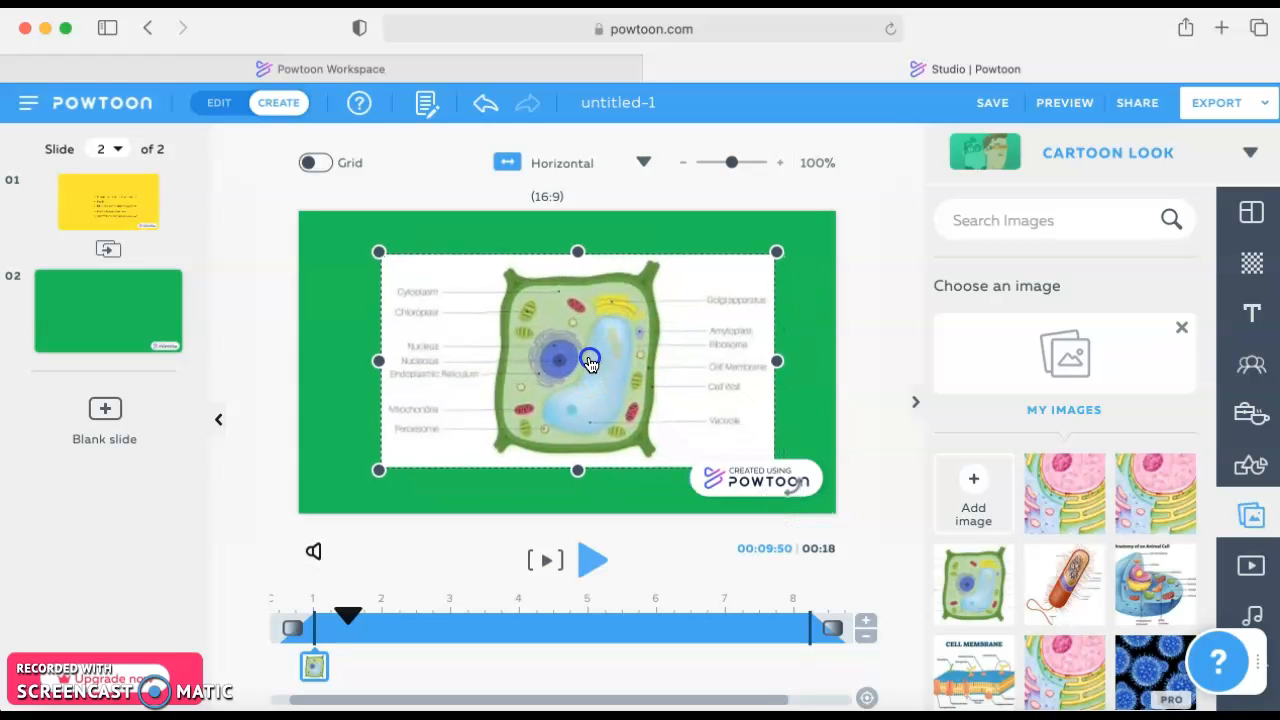
click(820, 437)
Shorten the second slide's duration to 5 seconds and play the slide to check its timing.
click(866, 640)
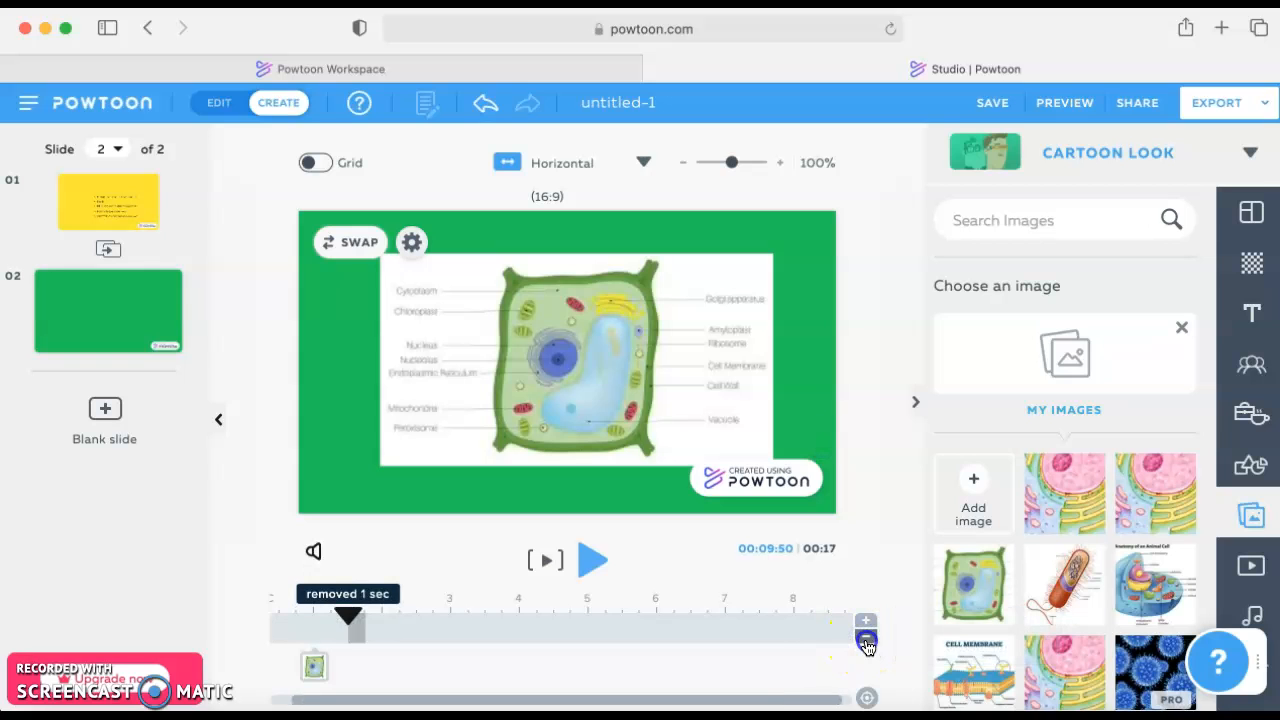
click(866, 640)
click(866, 640)
click(866, 640)
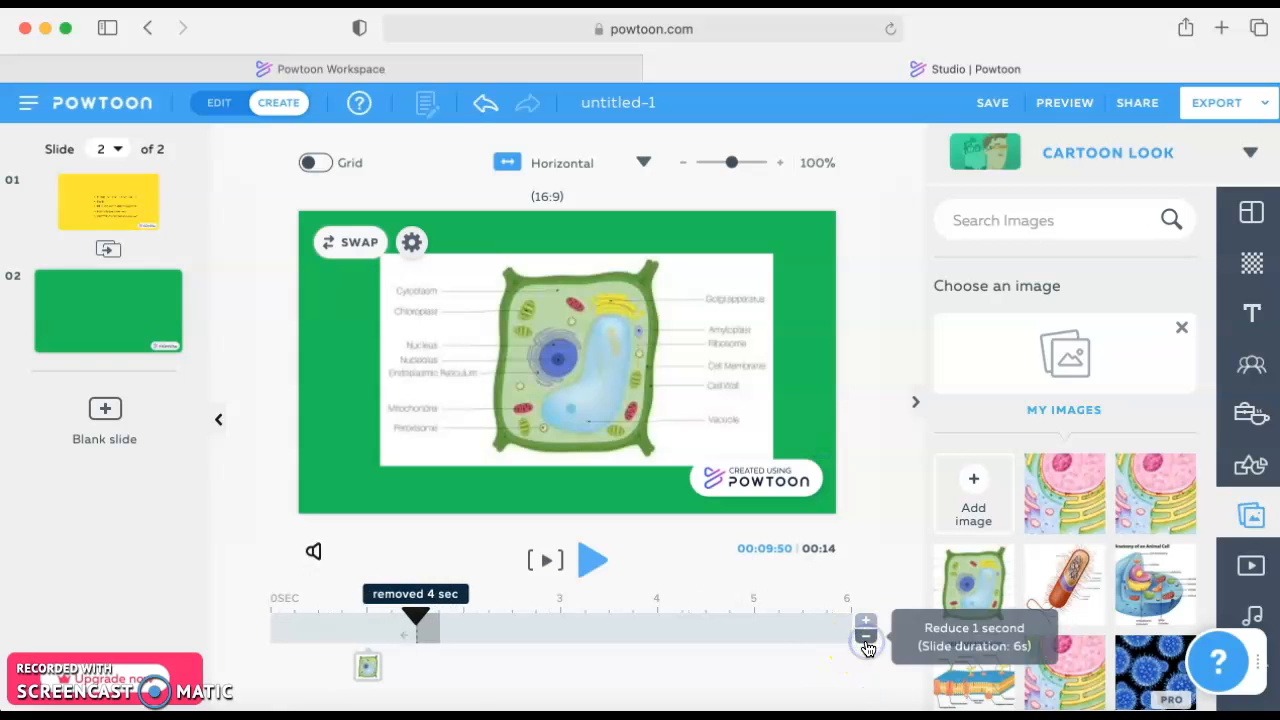
click(866, 640)
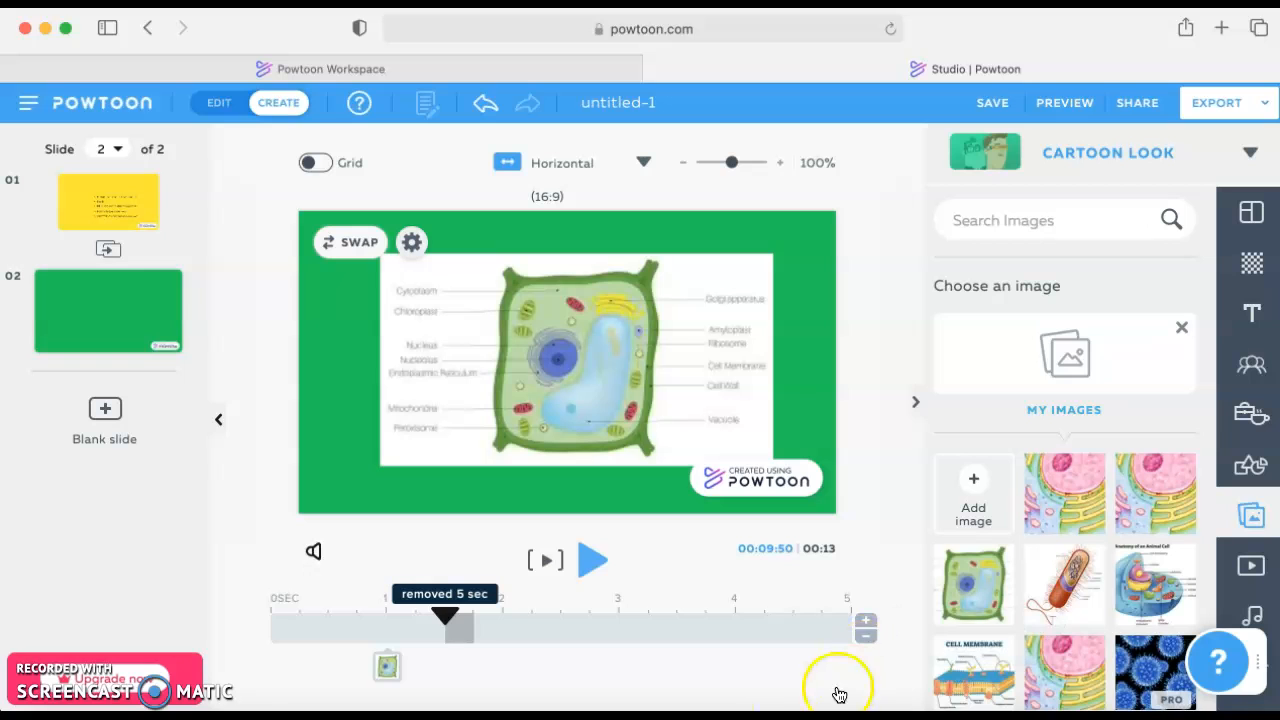
click(546, 560)
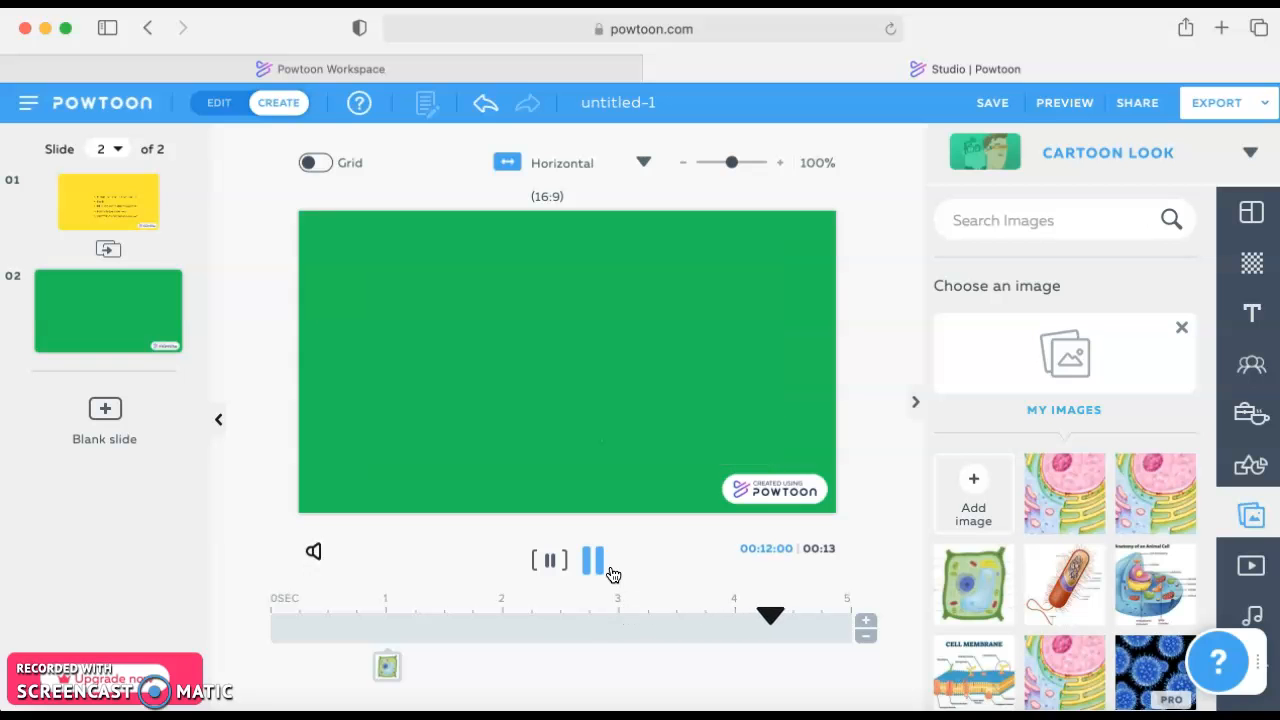
Add a third blank slide and insert the ANIMALCELL picture from My Images on it.
click(104, 414)
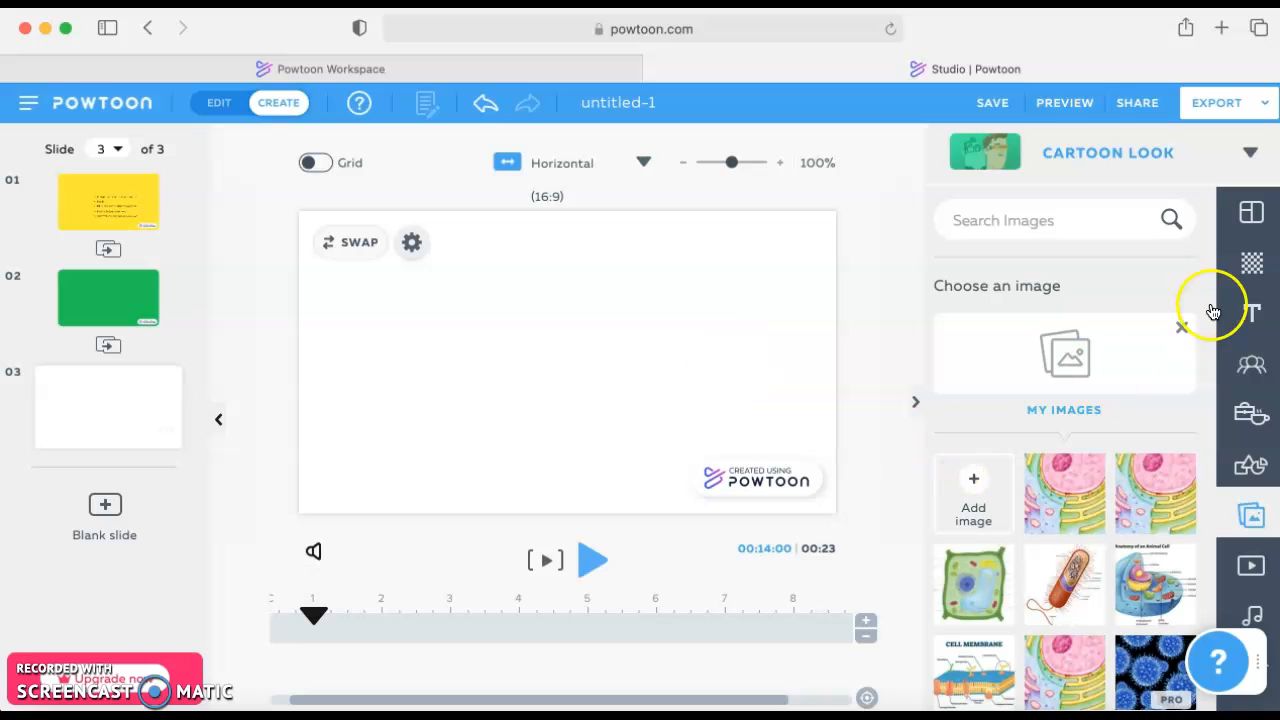
click(1155, 583)
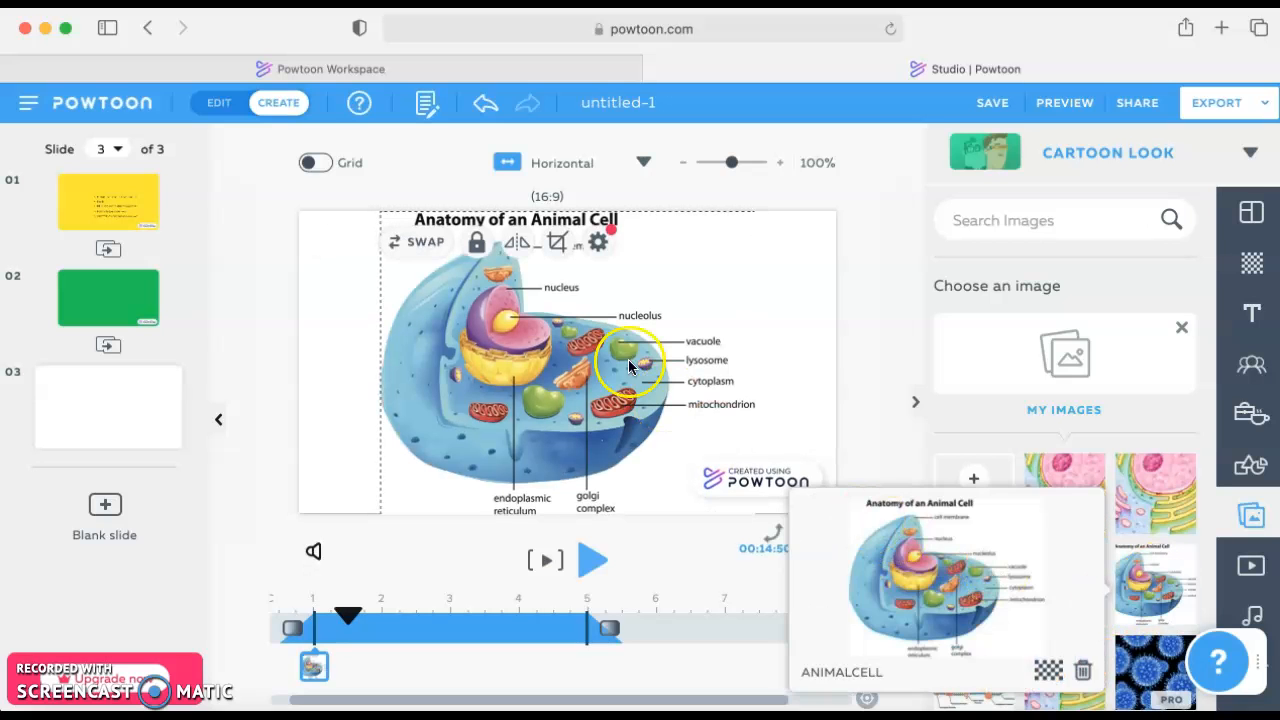
click(630, 367)
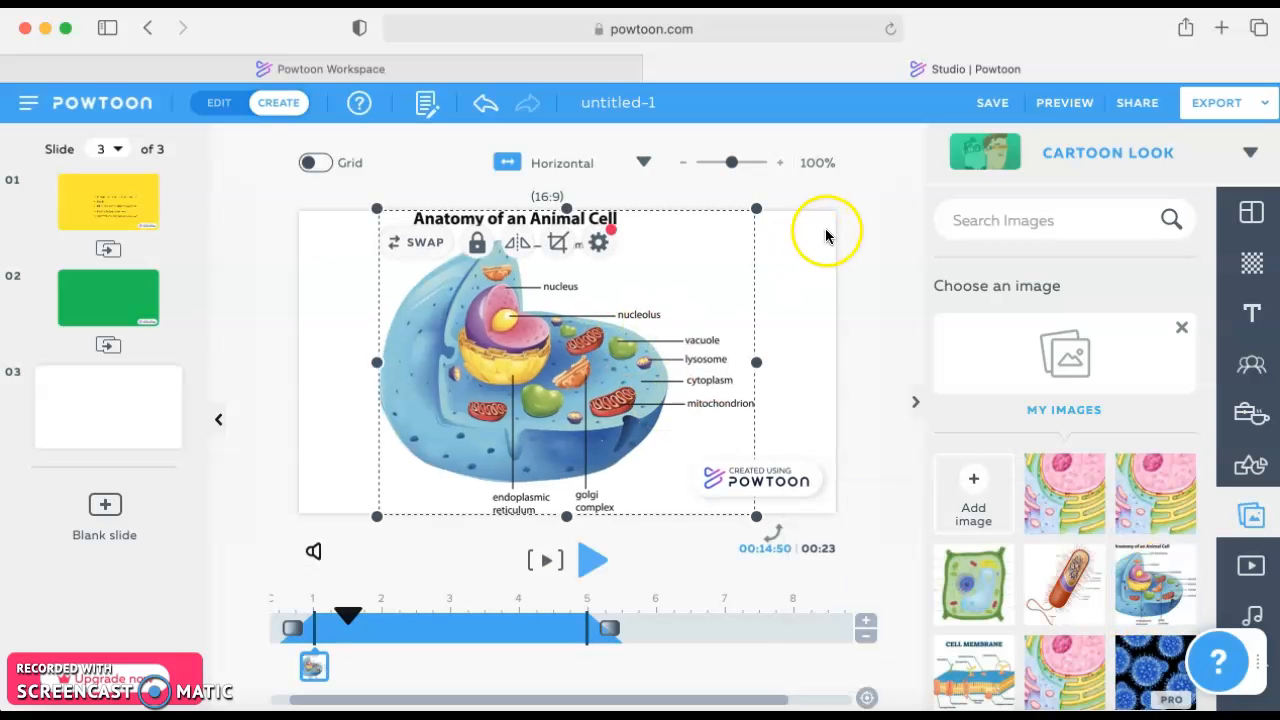
Set the third slide's background color to pink (#F7629C).
click(1258, 276)
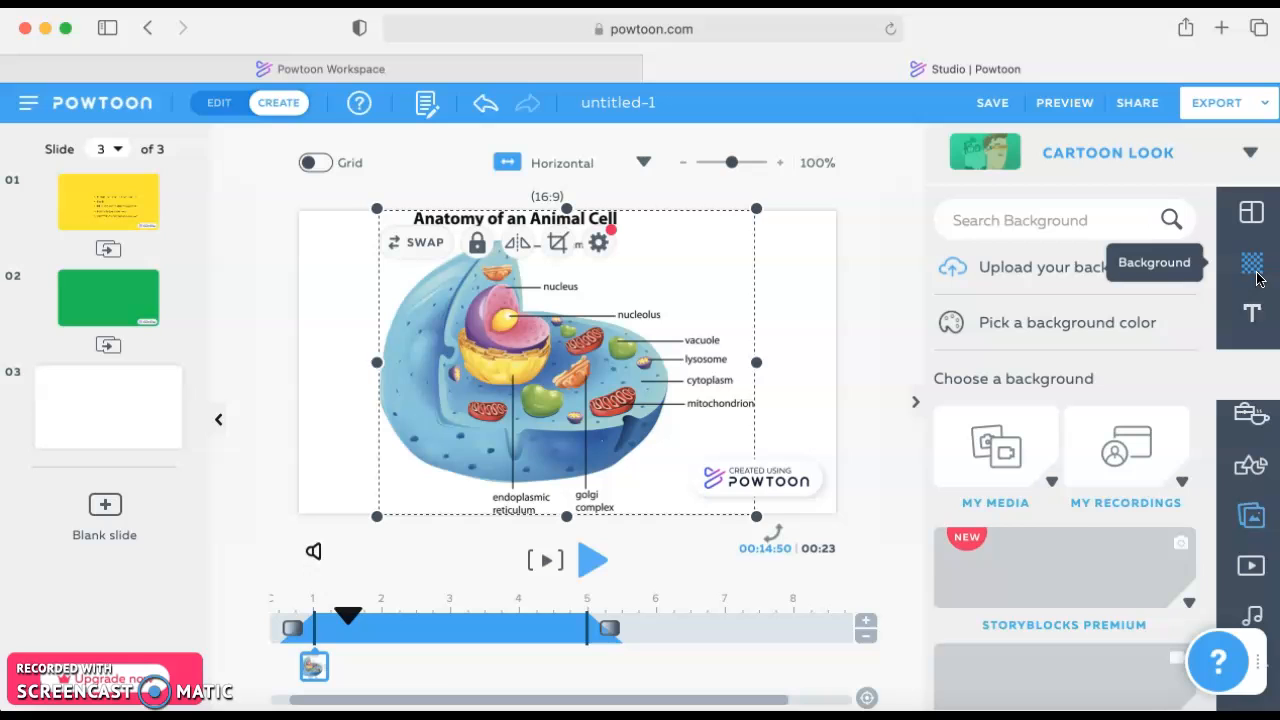
click(1110, 328)
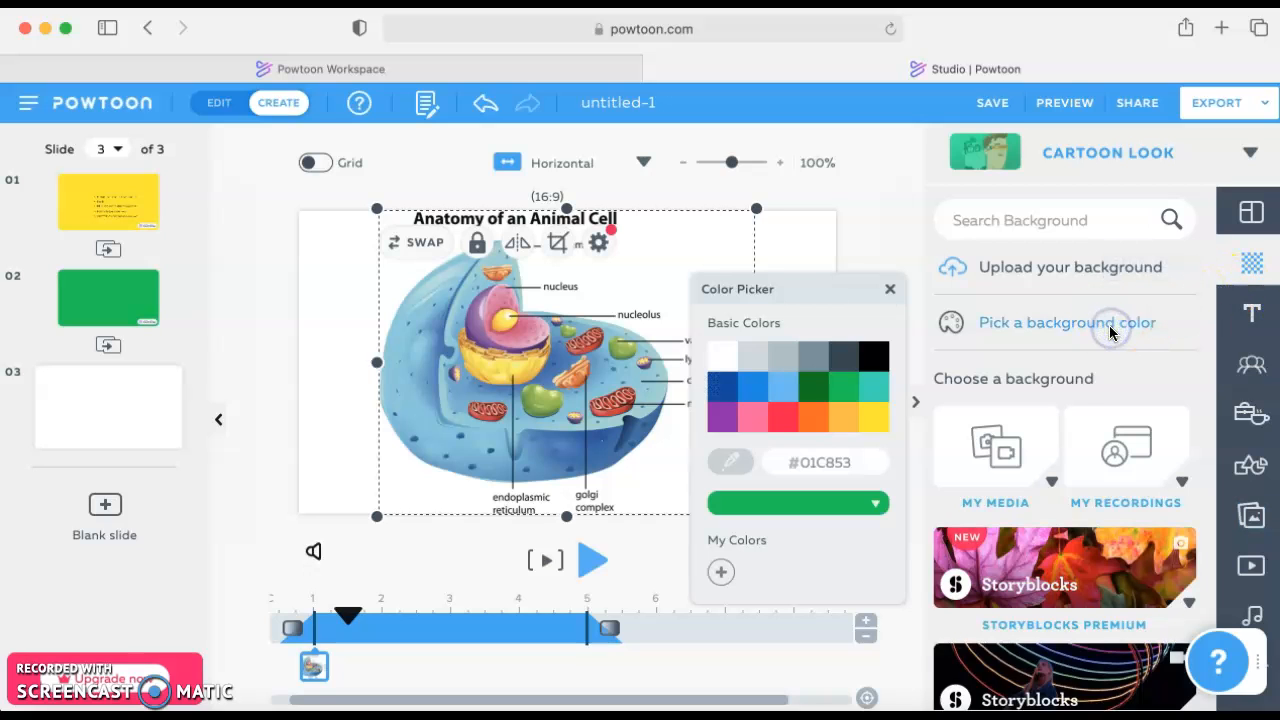
click(753, 421)
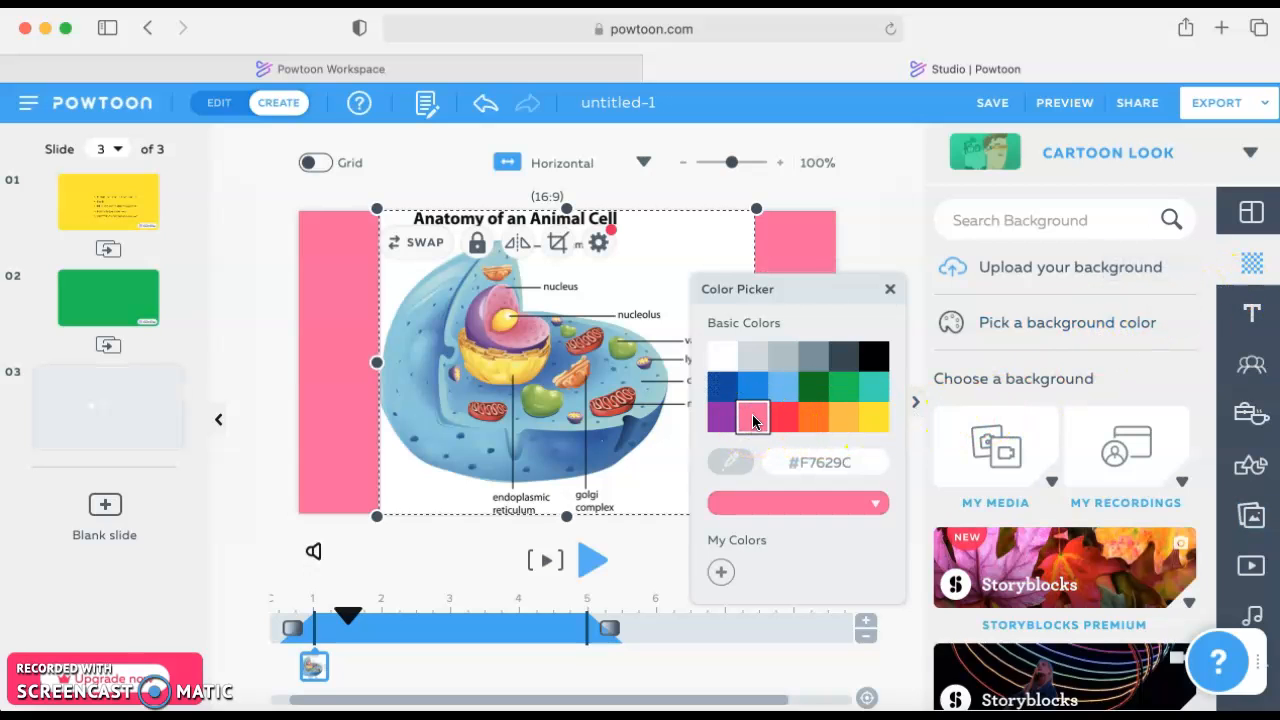
click(797, 233)
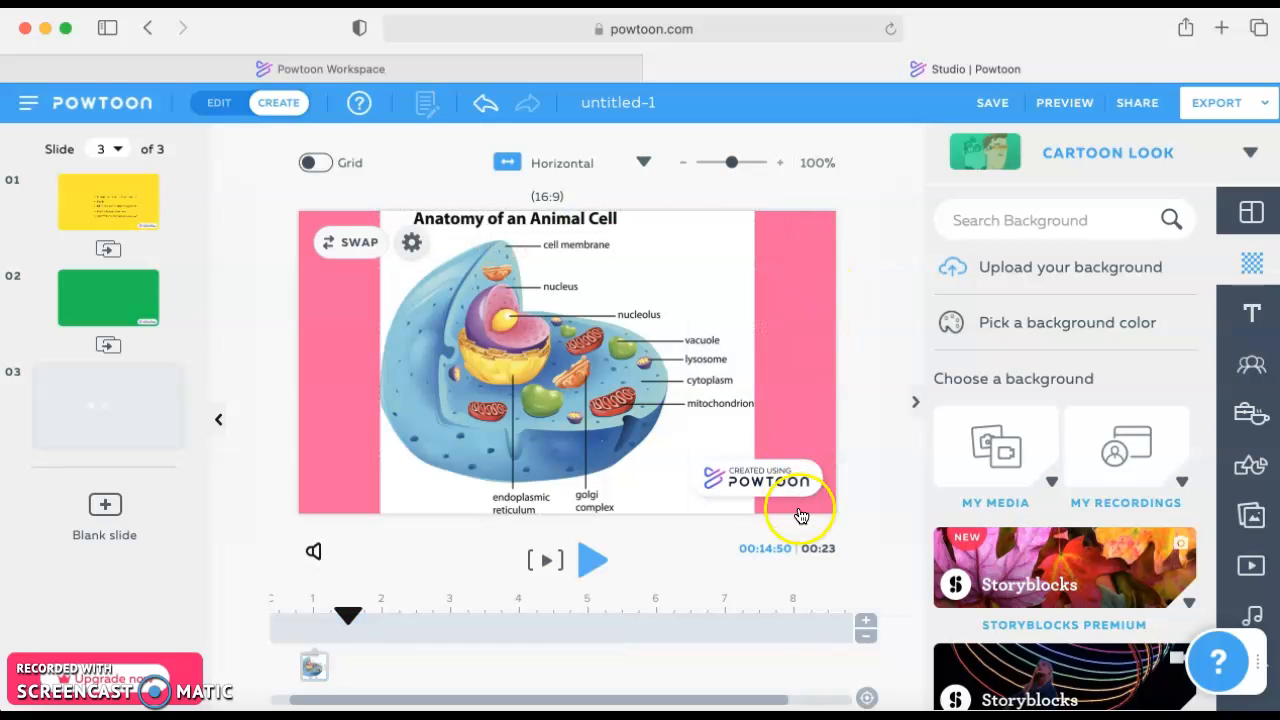
Shorten the third slide's duration to 5 seconds and play the slide to check its timing.
click(865, 640)
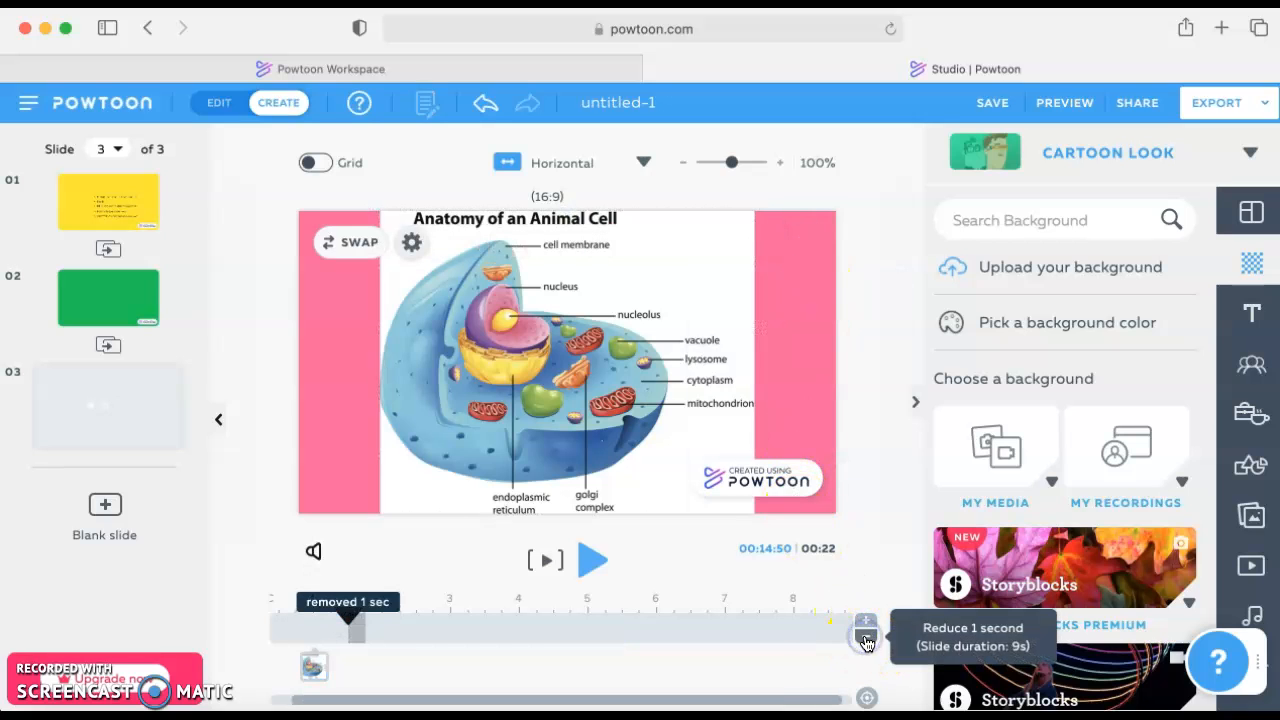
click(865, 640)
click(865, 640)
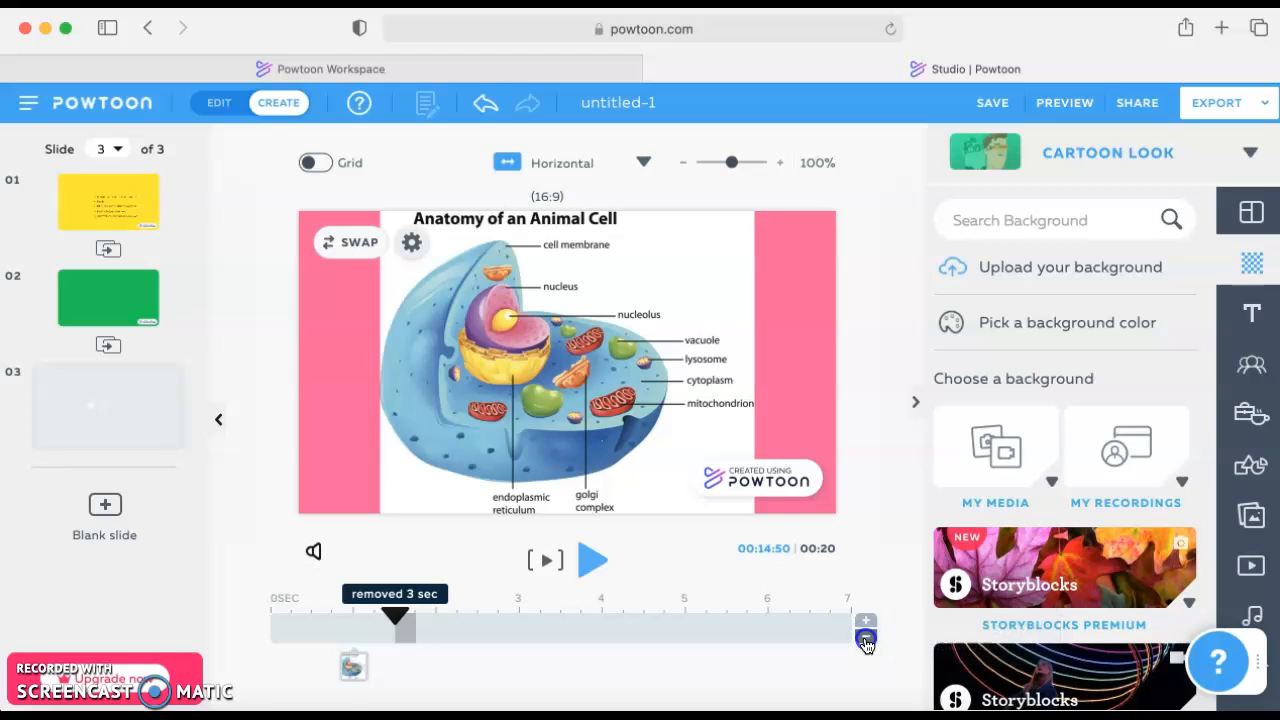
click(865, 640)
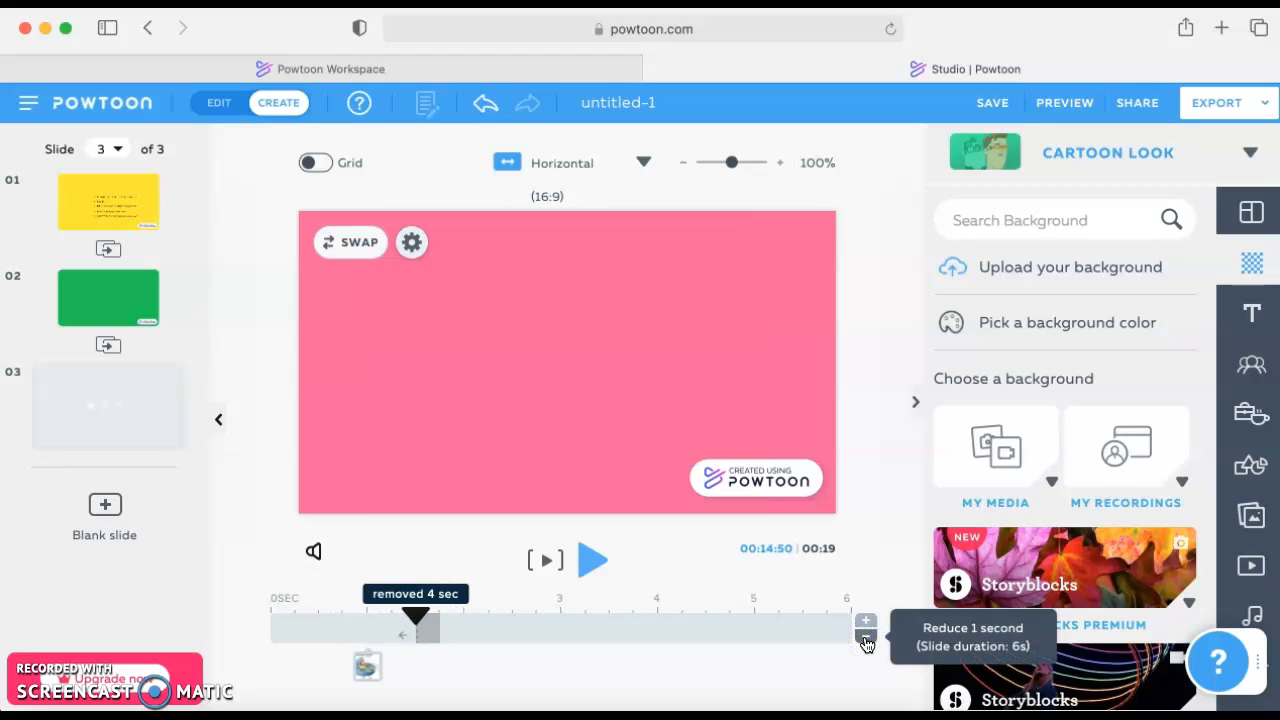
click(866, 640)
click(537, 560)
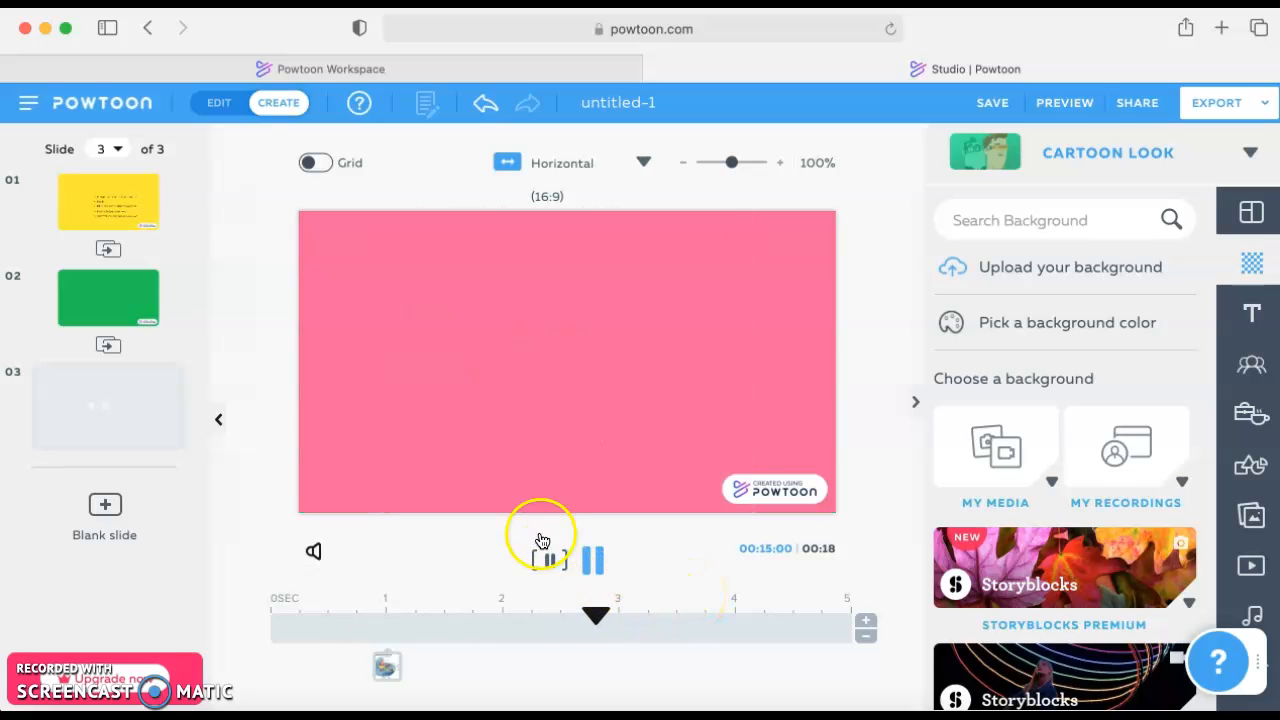
Extend the animal cell picture's display time from 1 second to just before the 4-second mark and replay the slide.
click(386, 604)
click(395, 668)
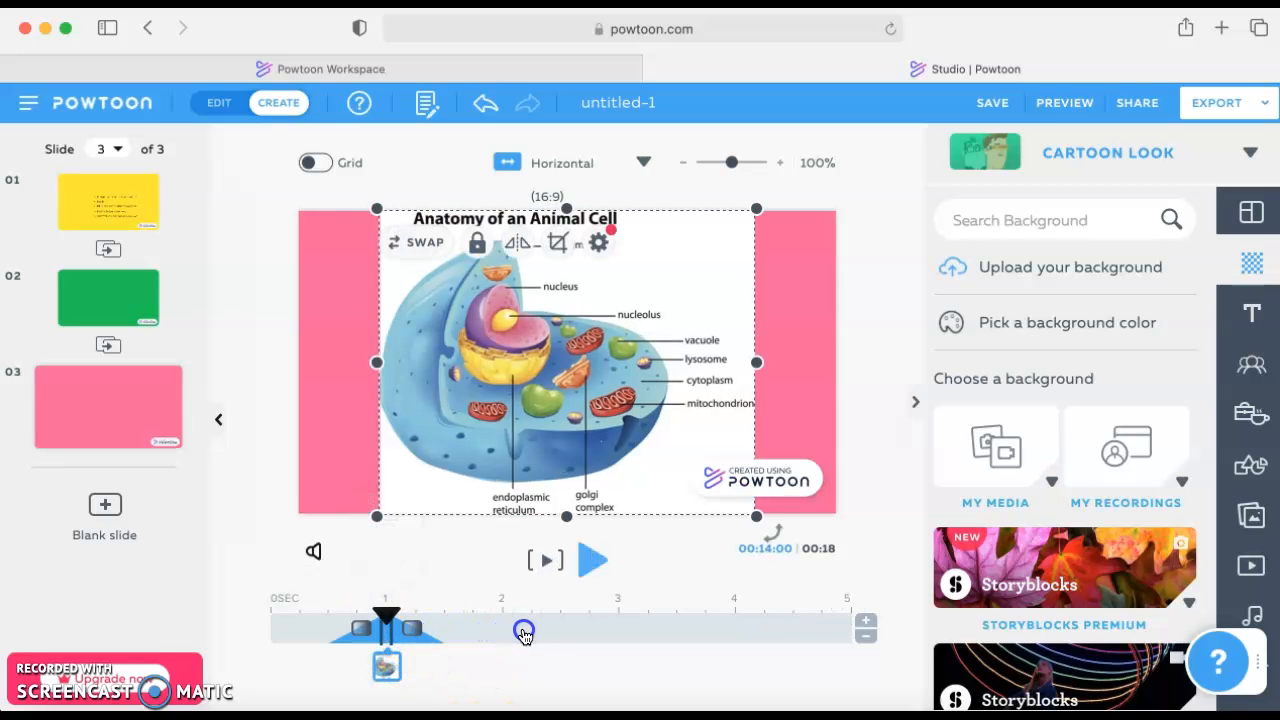
mouse_move(419, 637)
mouse_down()
mouse_move(360, 628)
mouse_move(715, 628)
mouse_move(713, 695)
mouse_up()
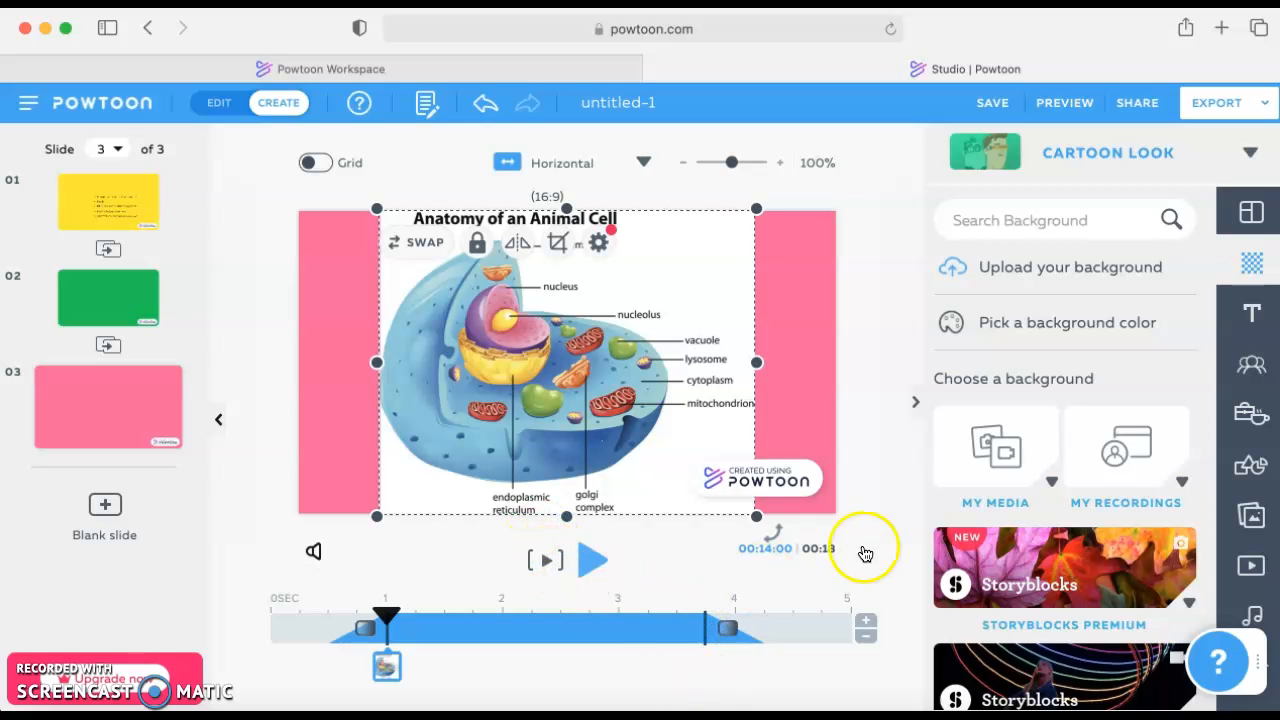
click(874, 516)
click(584, 560)
click(592, 652)
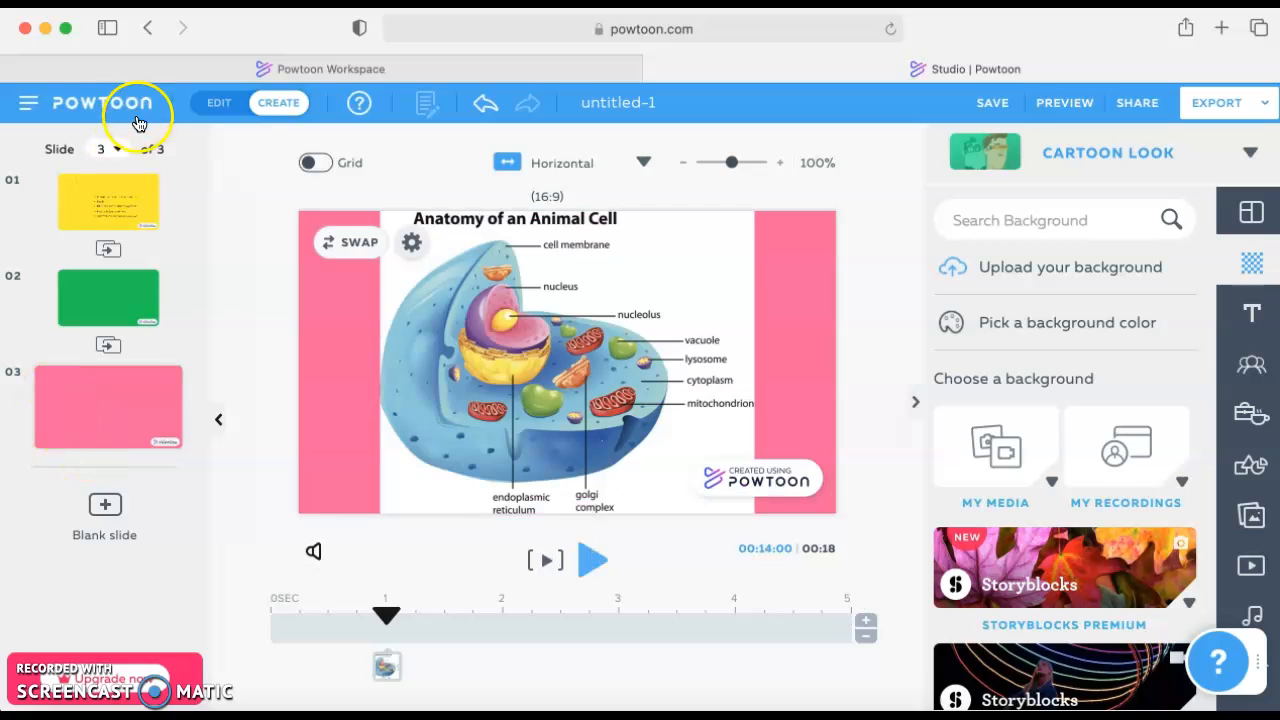
Preview the whole Powtoon as a movie from the first slide and return to editing.
click(86, 219)
click(1068, 103)
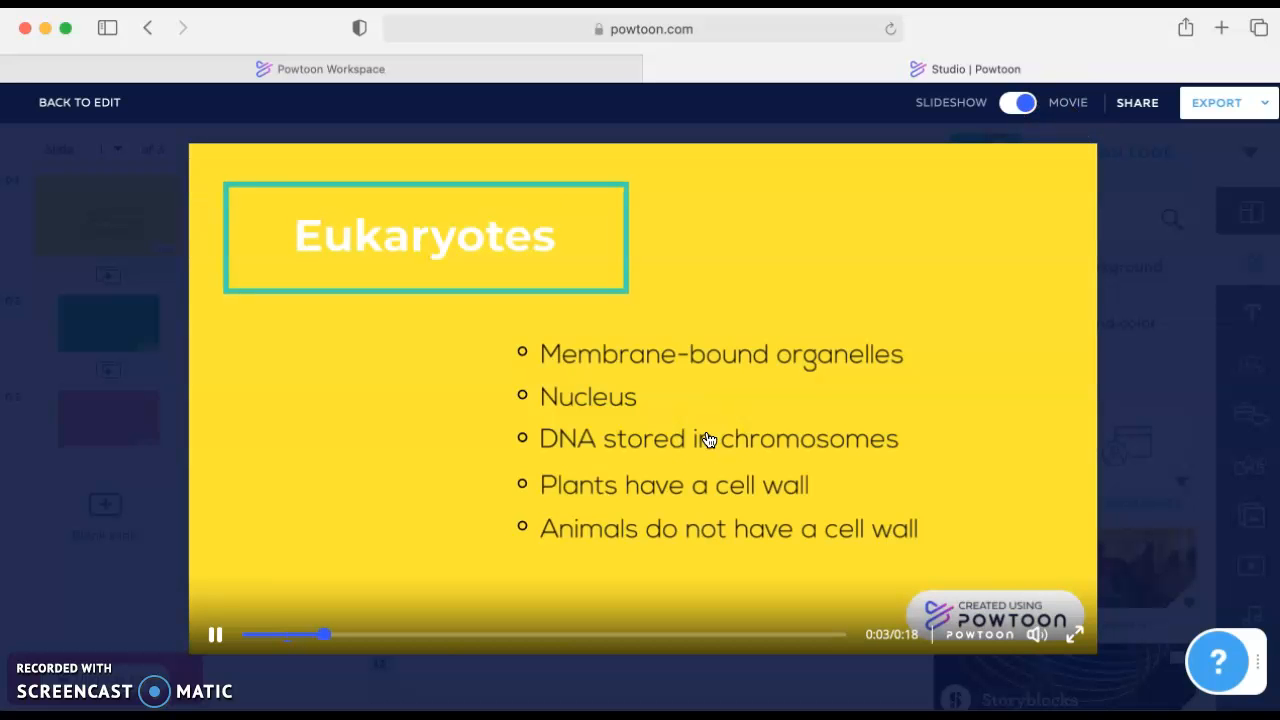
click(598, 288)
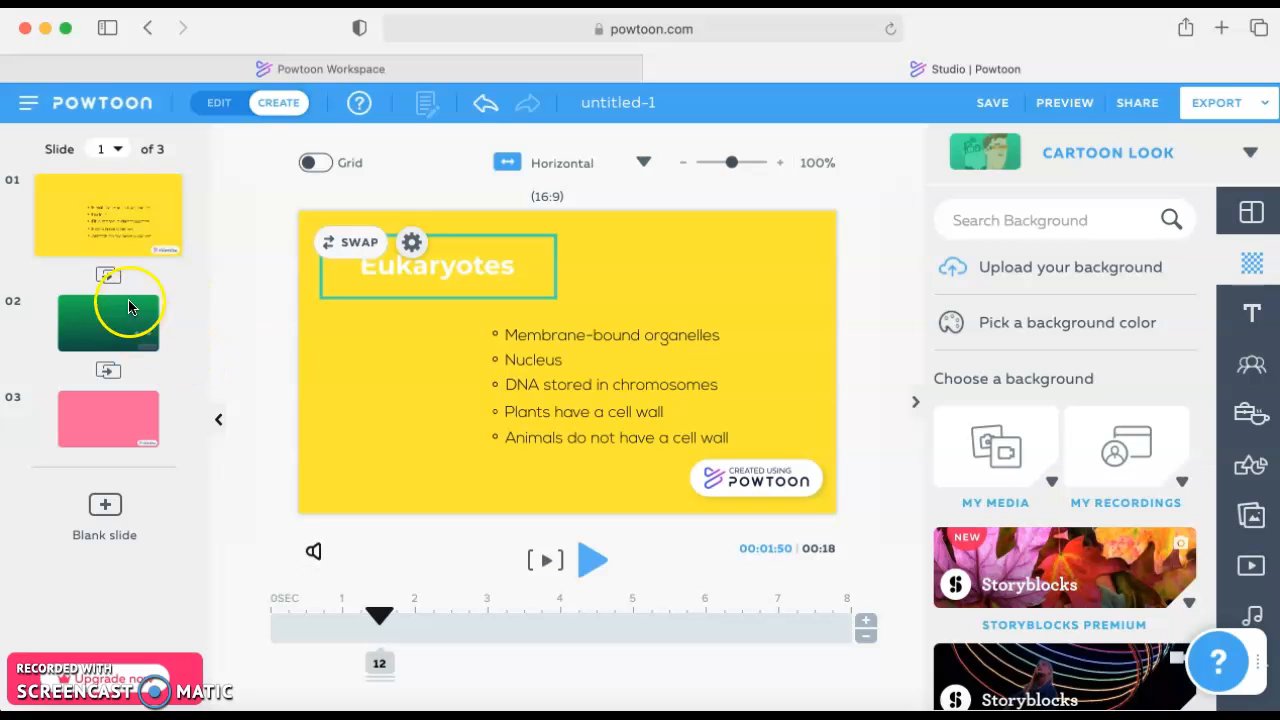
Add a Fade transition between slides 1 and 2 and another between slides 2 and 3.
click(109, 278)
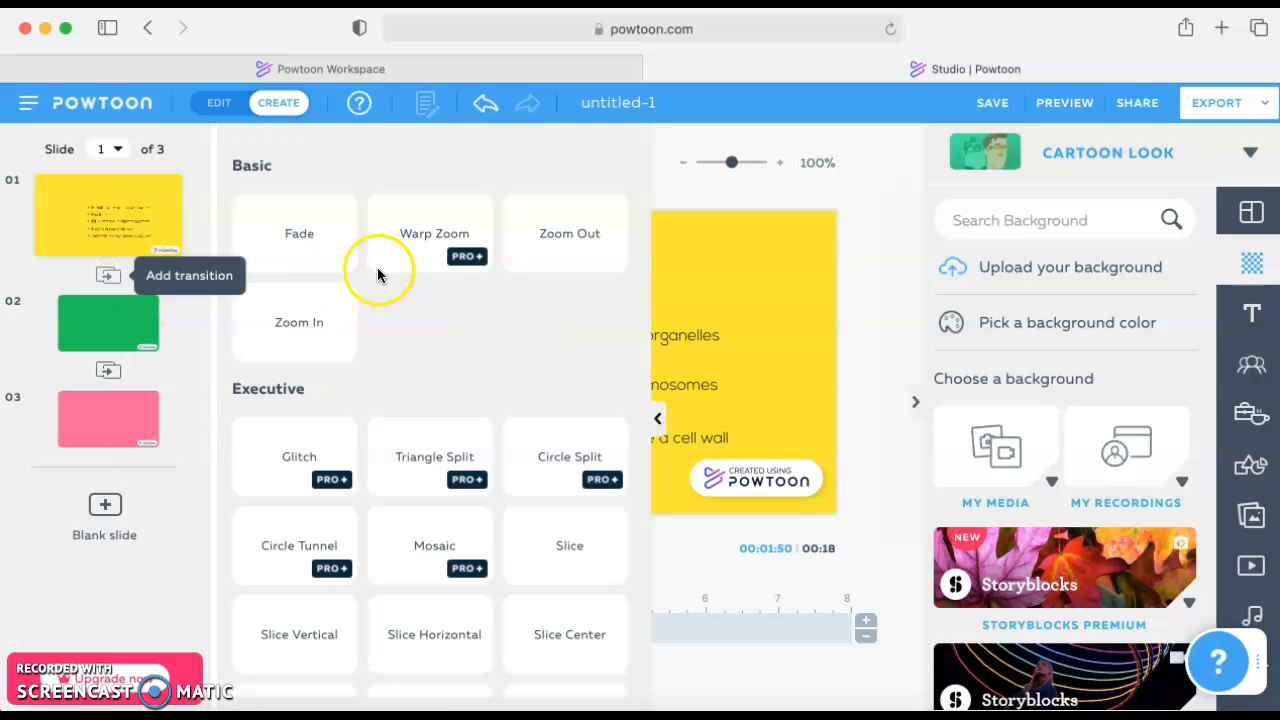
click(294, 240)
click(108, 370)
click(266, 246)
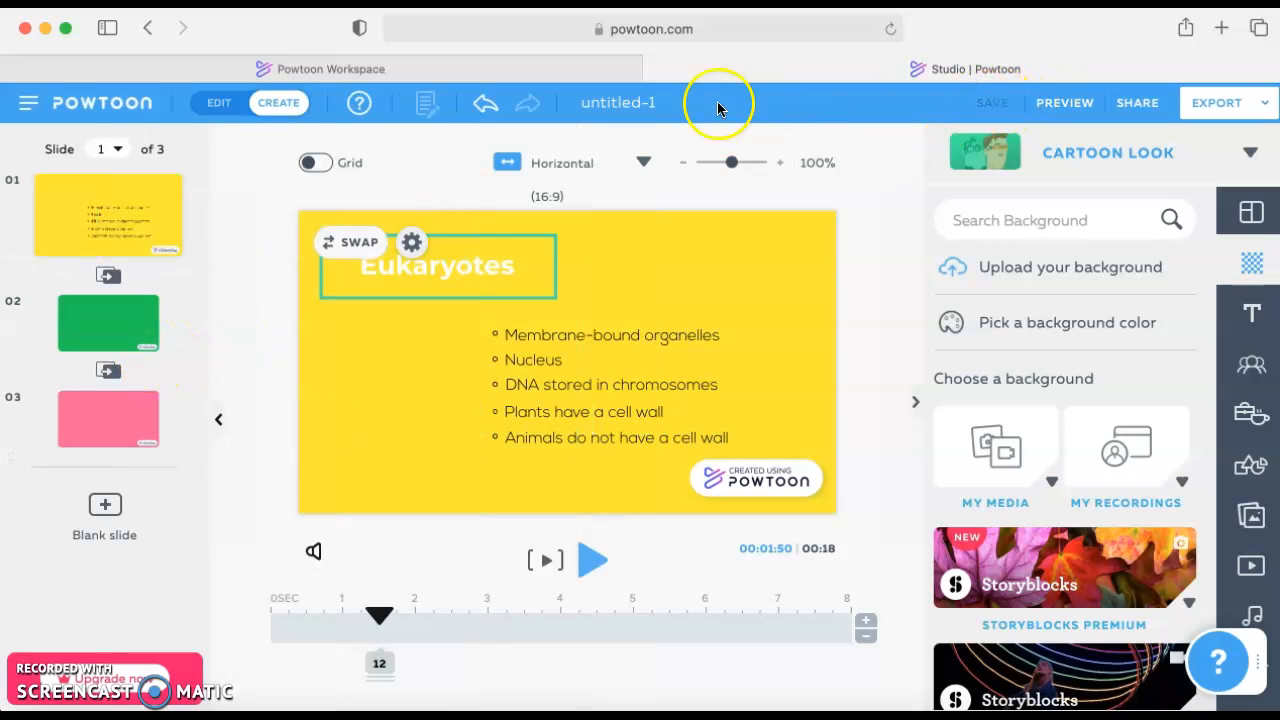
Rename the Powtoon as "Eukaryotes" and save it.
click(643, 103)
text(Eu)
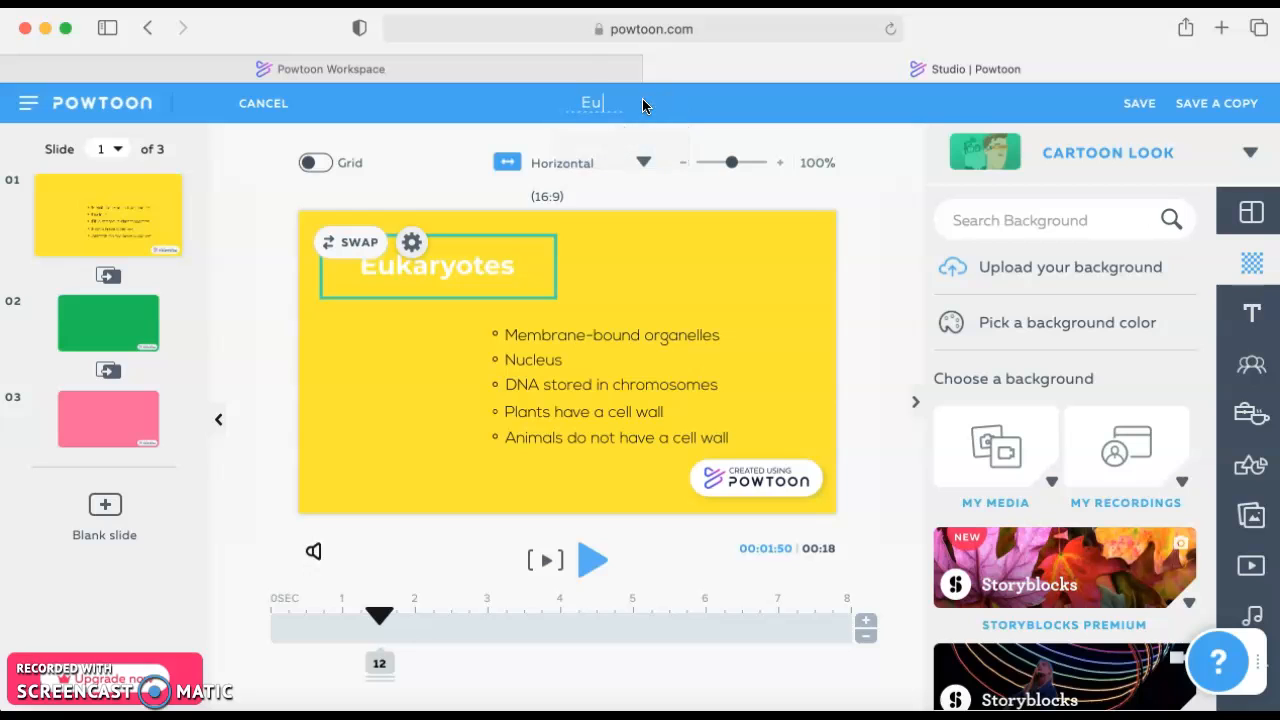
text(karyotes)
click(1140, 103)
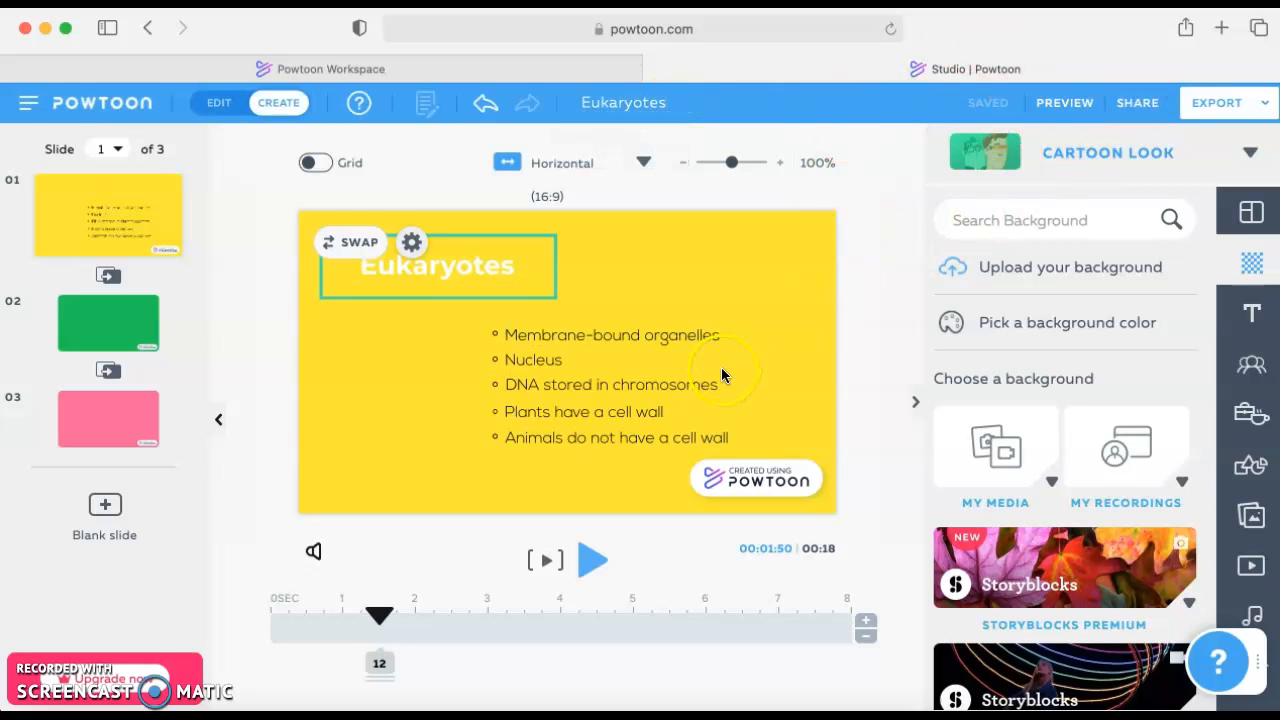